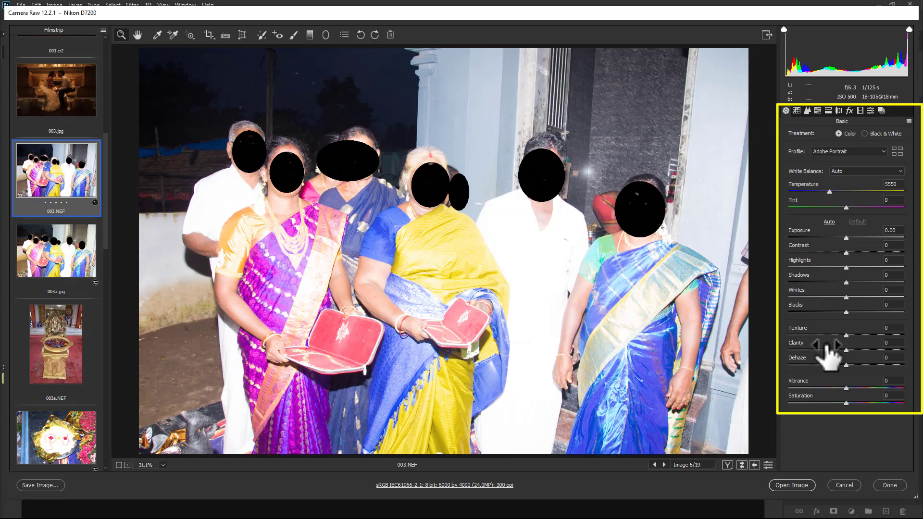
- Scroll the Filmstrip up and preview 001.NEF, then open the dark ceremony photo 001.jpg
drag(106, 153, 104, 53)
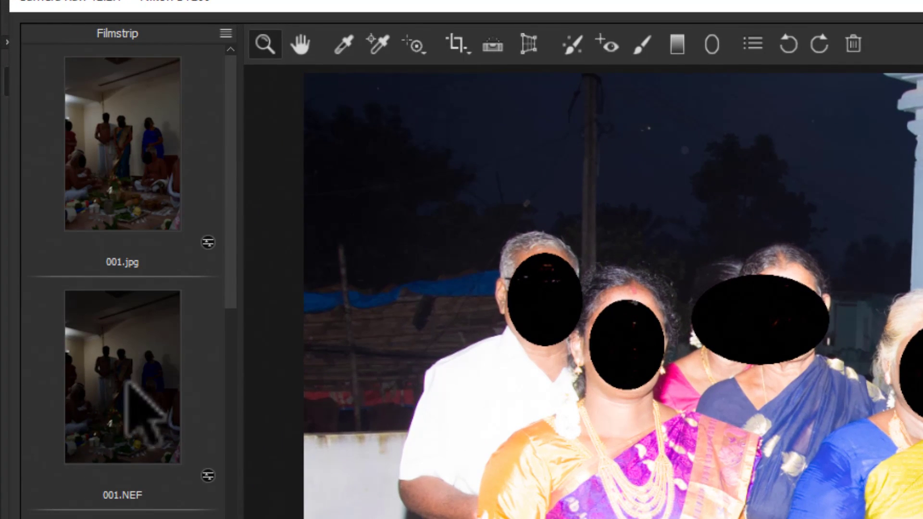
click(130, 390)
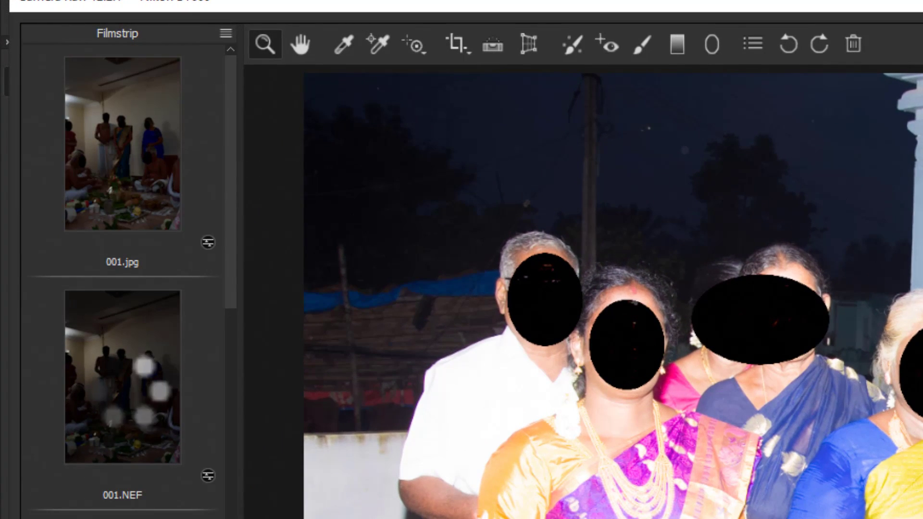
click(123, 144)
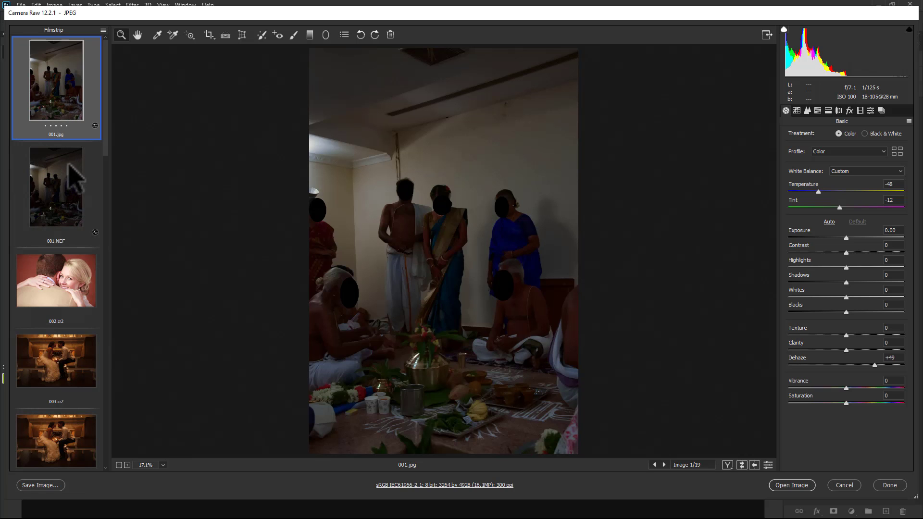
- Preview the 003.cr2 wedding photo from the Filmstrip
click(77, 366)
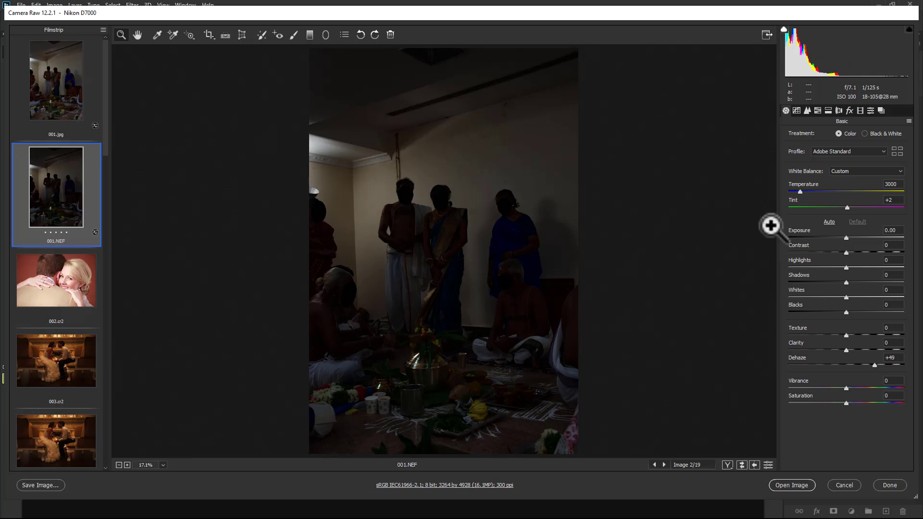
- Apply Auto tone in the Basic panel, then raise Exposure to +3.25
click(830, 221)
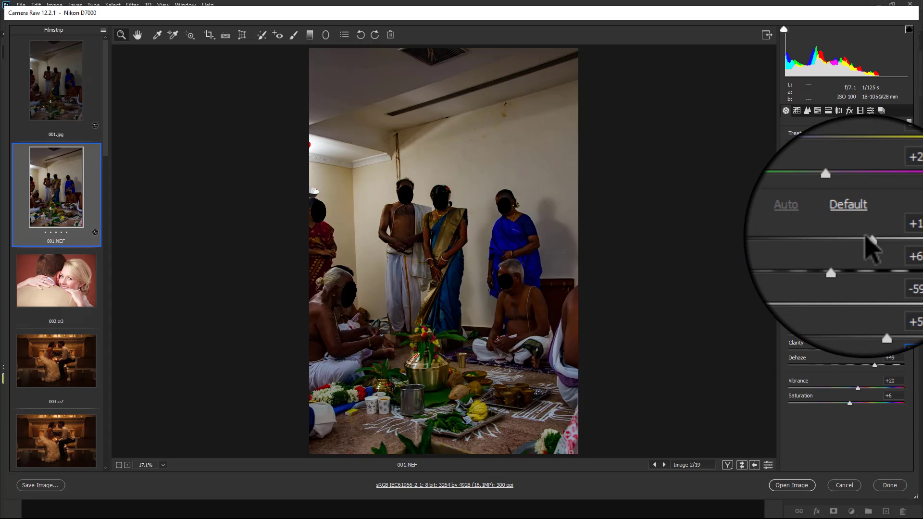
drag(868, 236, 884, 239)
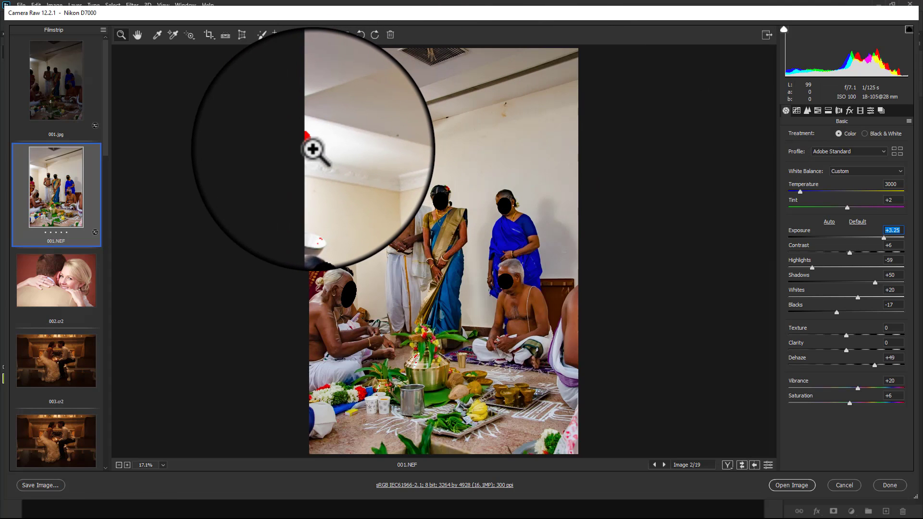
- Try Whites at +74 and back, raise Exposure further, and settle Whites at -87
drag(858, 297, 894, 298)
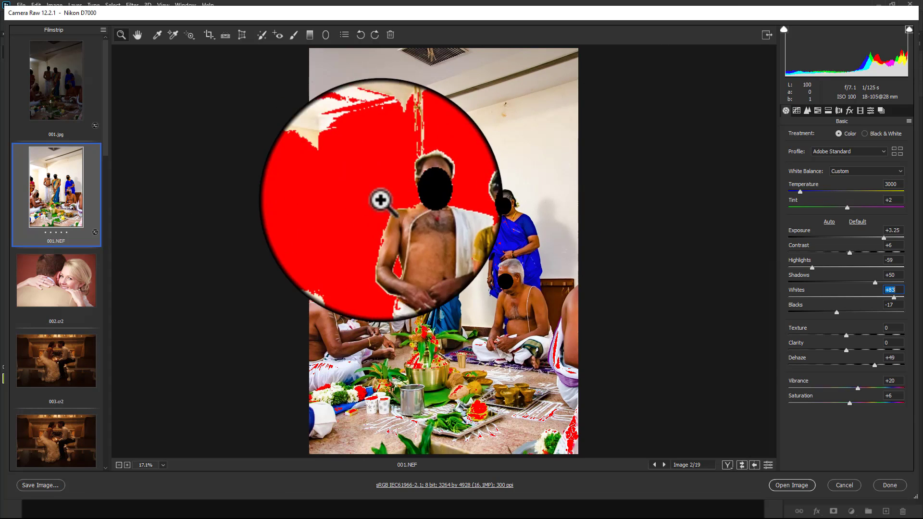
drag(894, 297, 858, 297)
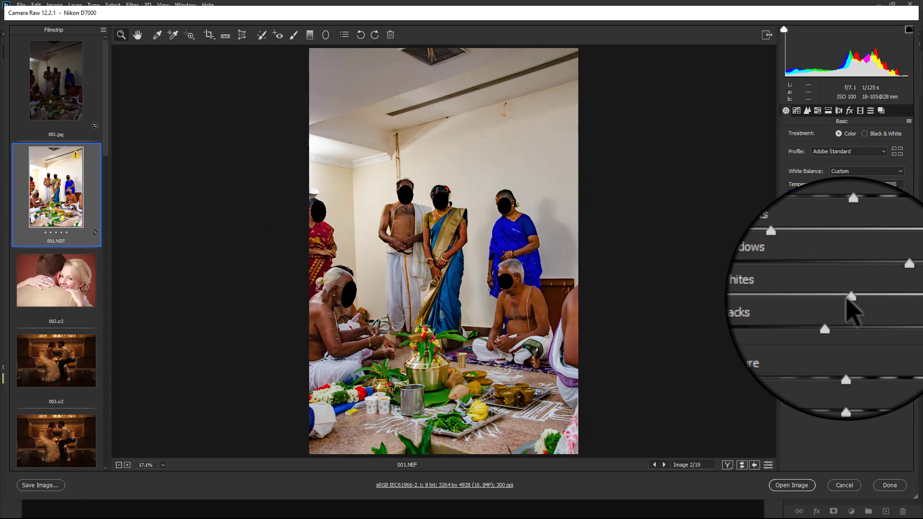
drag(883, 241, 896, 243)
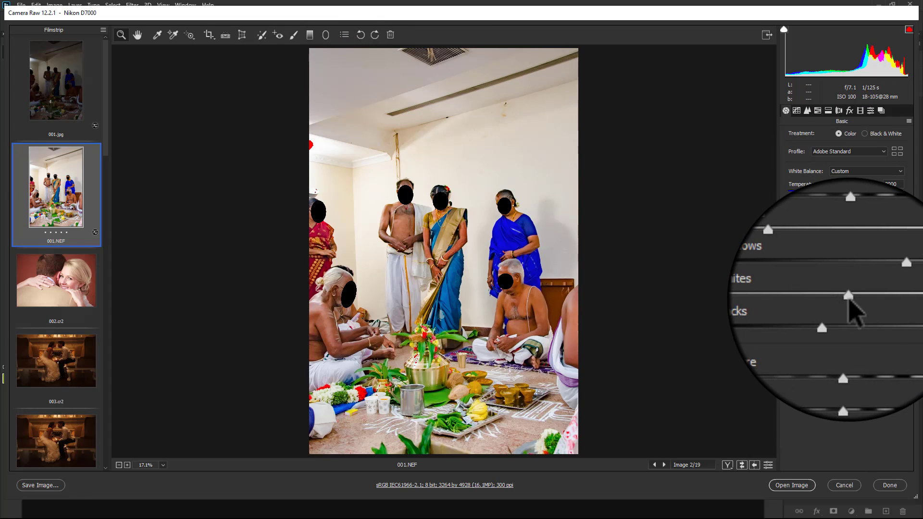
drag(849, 298, 797, 297)
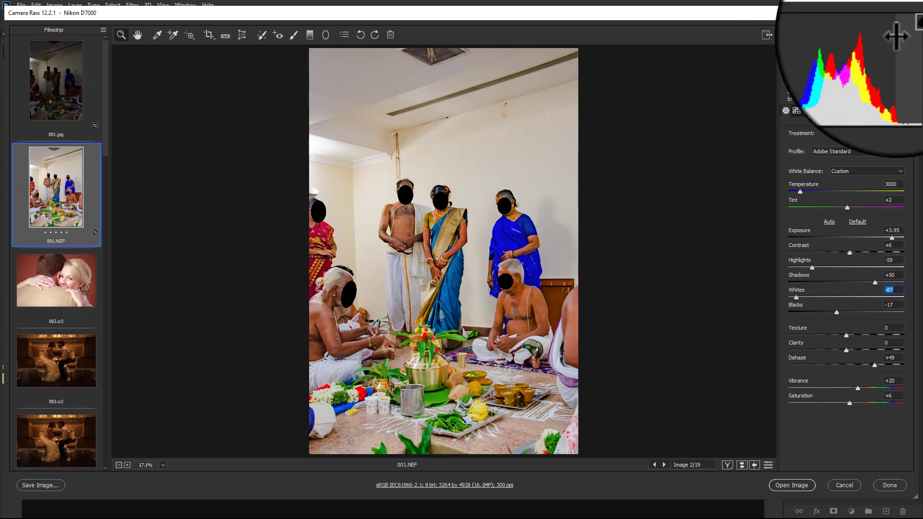
- With the shadow clipping warning on, deepen the Blacks and zoom into the floor to inspect clipping
click(909, 30)
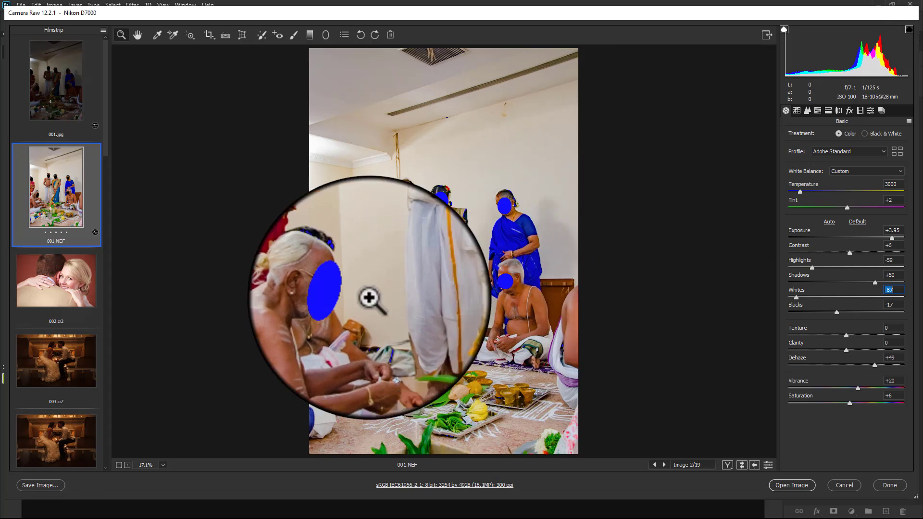
drag(837, 314, 818, 310)
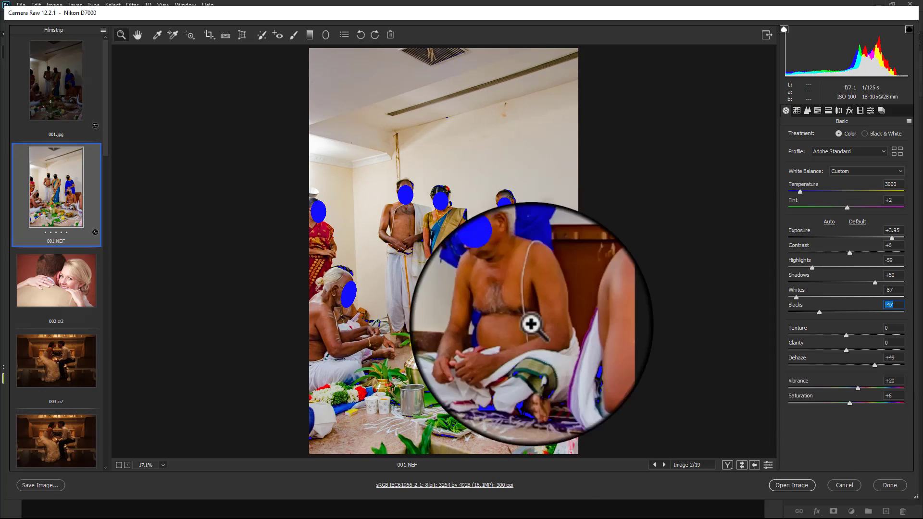
drag(509, 342, 506, 318)
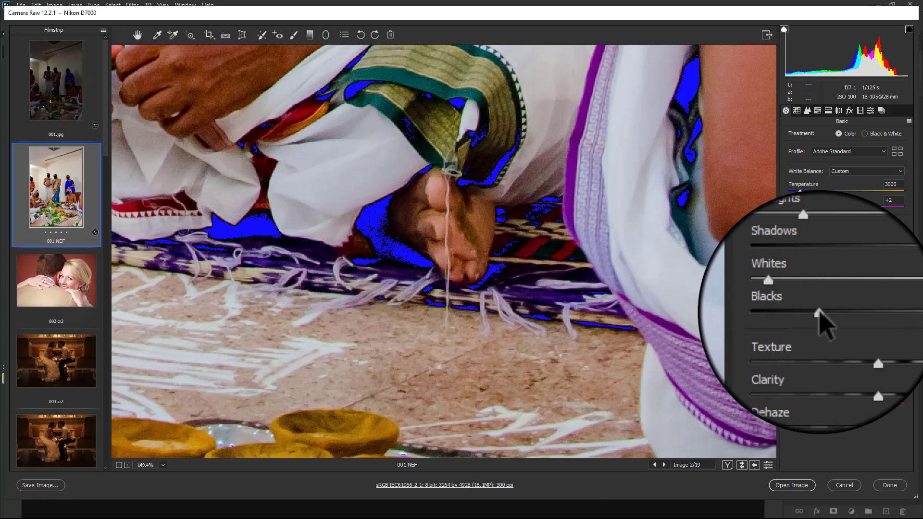
- Test the Blacks up and down against clipping, settle them at 0, and fit the photo in view
drag(820, 319, 859, 312)
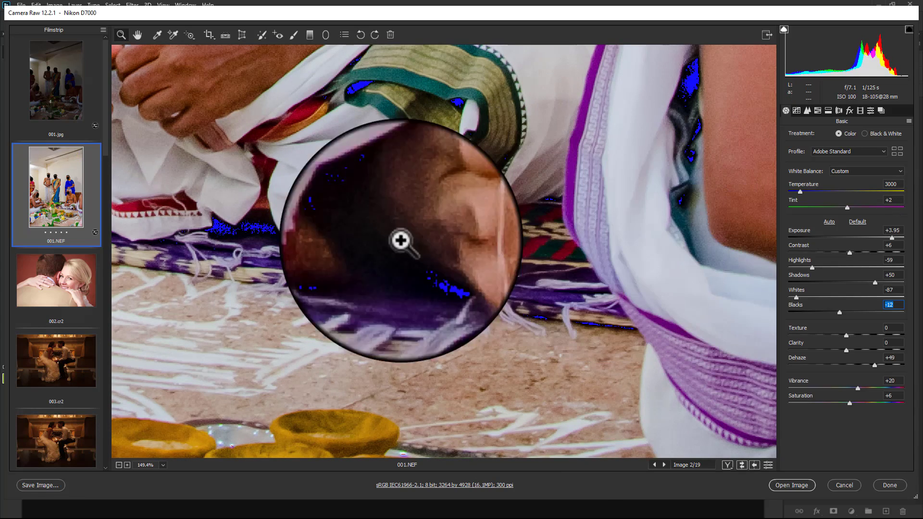
drag(863, 329, 916, 330)
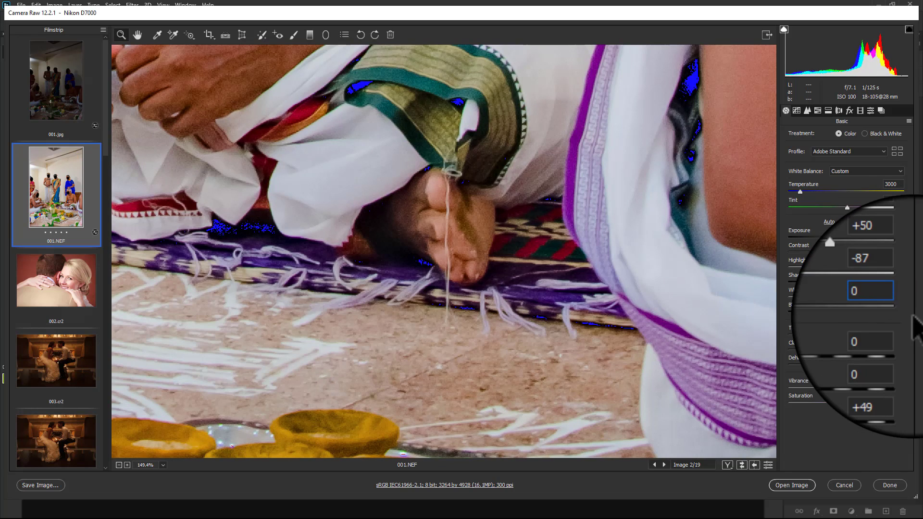
key(ctrl+0)
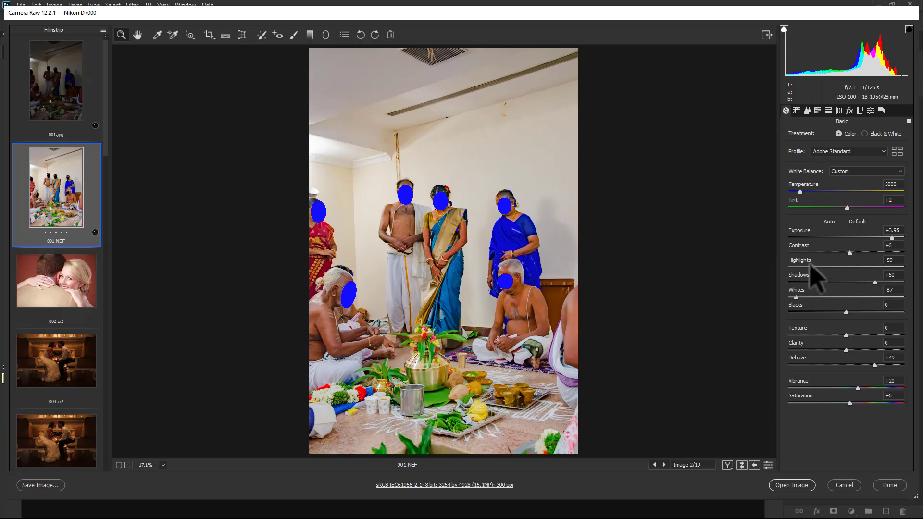
- Pull Highlights to -100 and raise Dehaze to +60, checking the standing group up close
drag(811, 267, 754, 265)
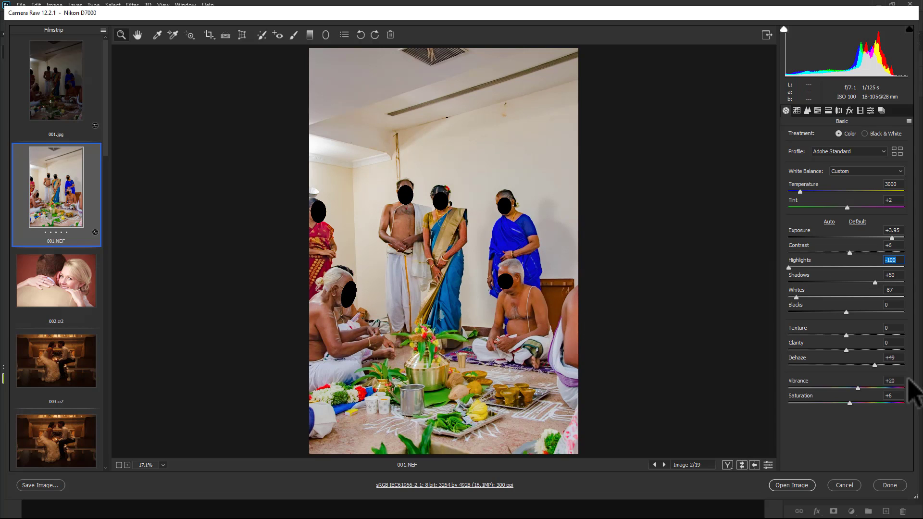
drag(874, 367, 881, 370)
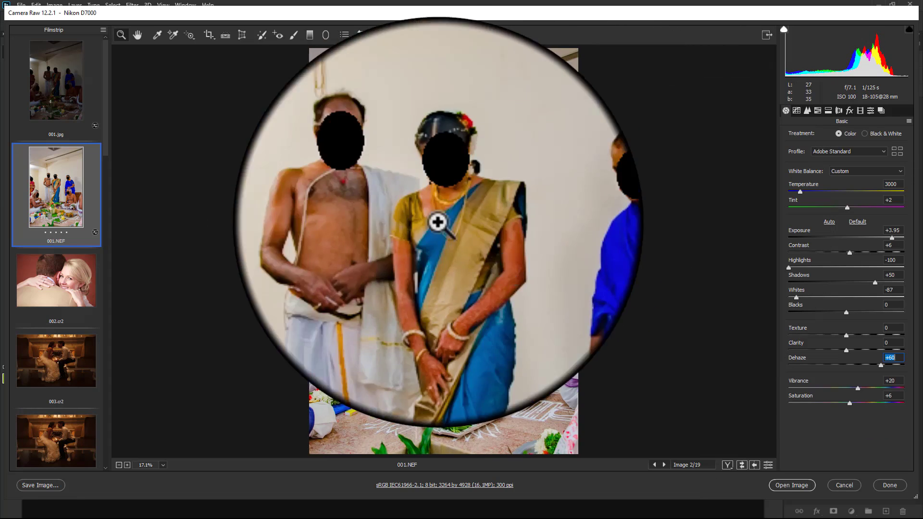
drag(350, 158, 577, 330)
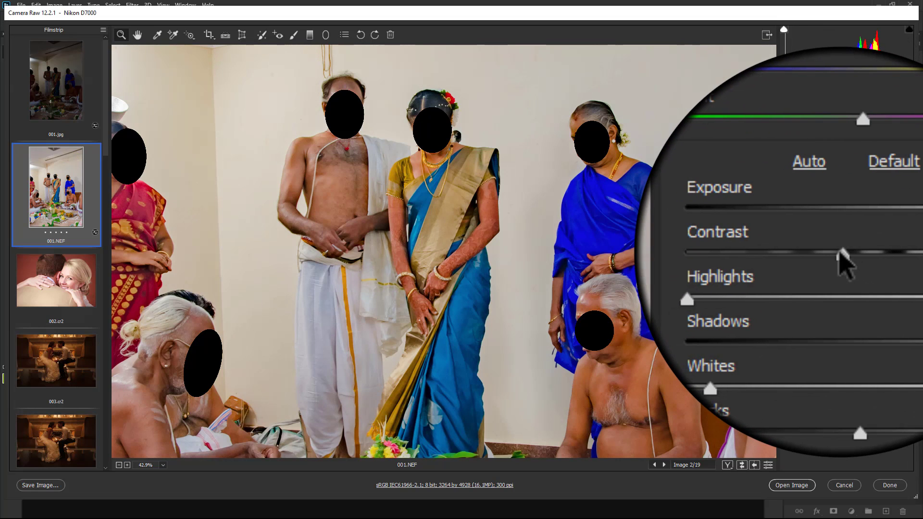
key(ctrl+0)
- Set white balance to Auto, cool Temperature to 2900, and set Vibrance to +48
click(855, 174)
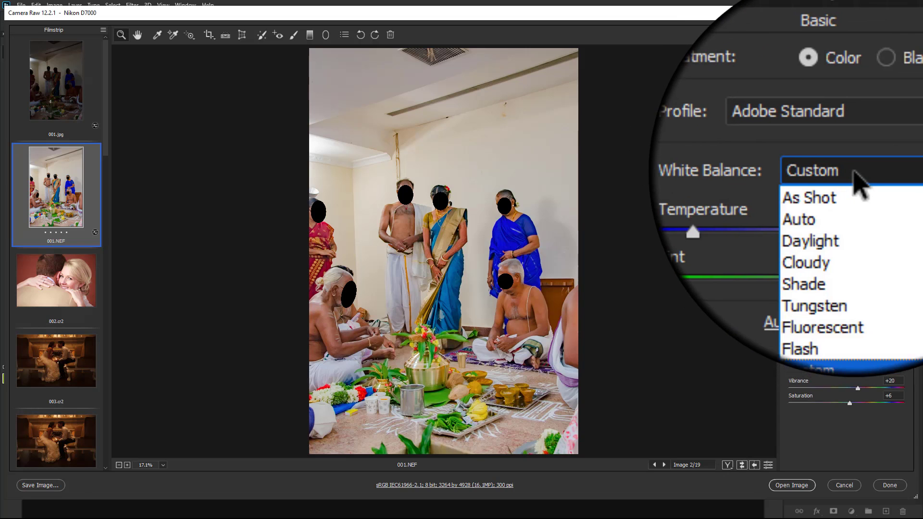
click(846, 185)
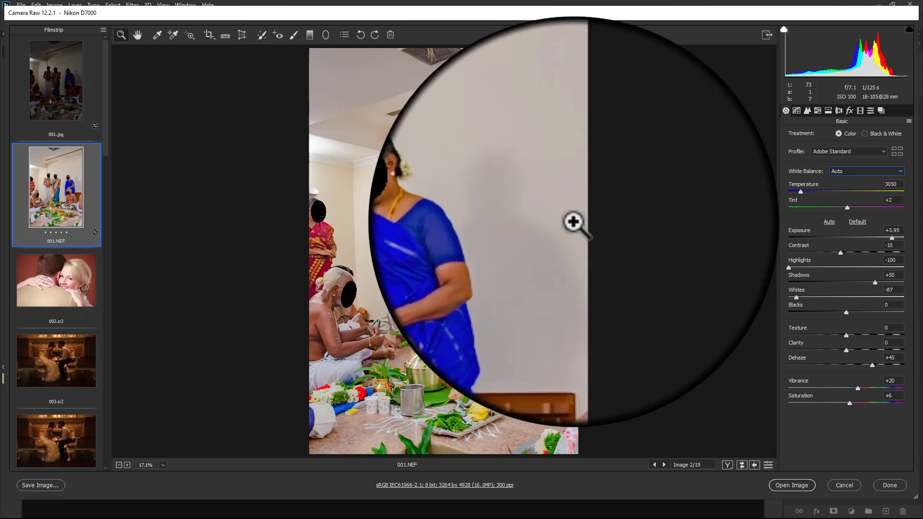
drag(801, 195, 799, 195)
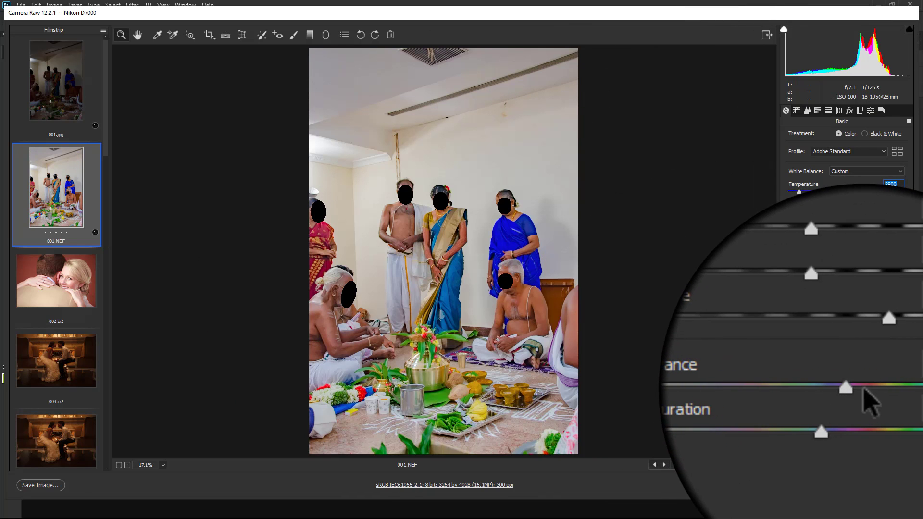
click(873, 387)
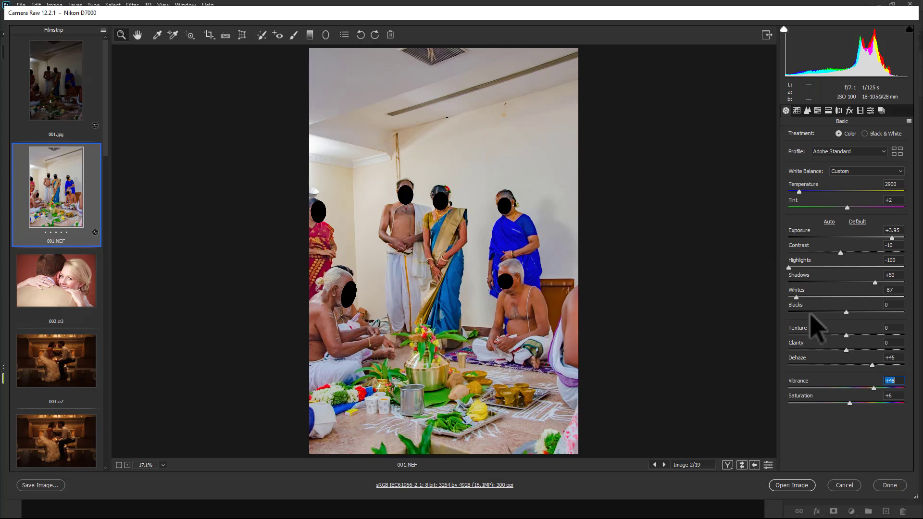
- Enter 100 in the Whites field, then correct it to -100
text(100)
key(Return)
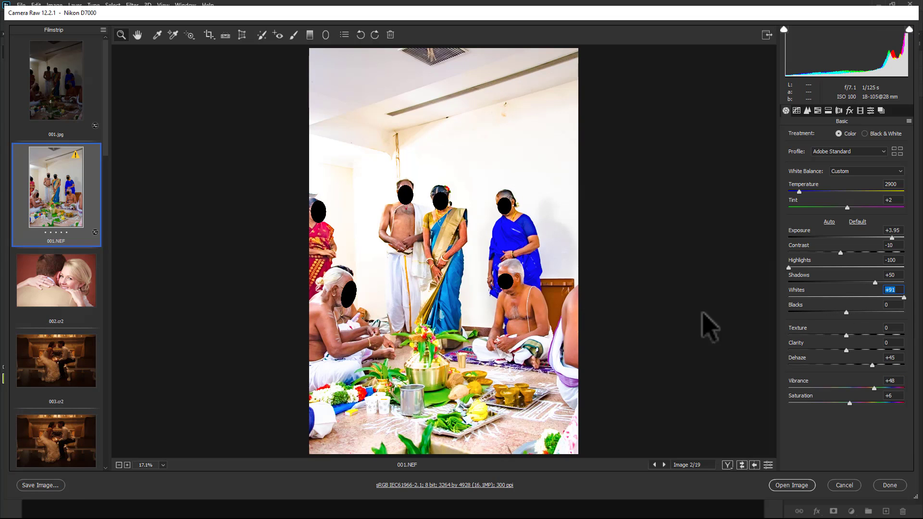
text(-100)
key(Return)
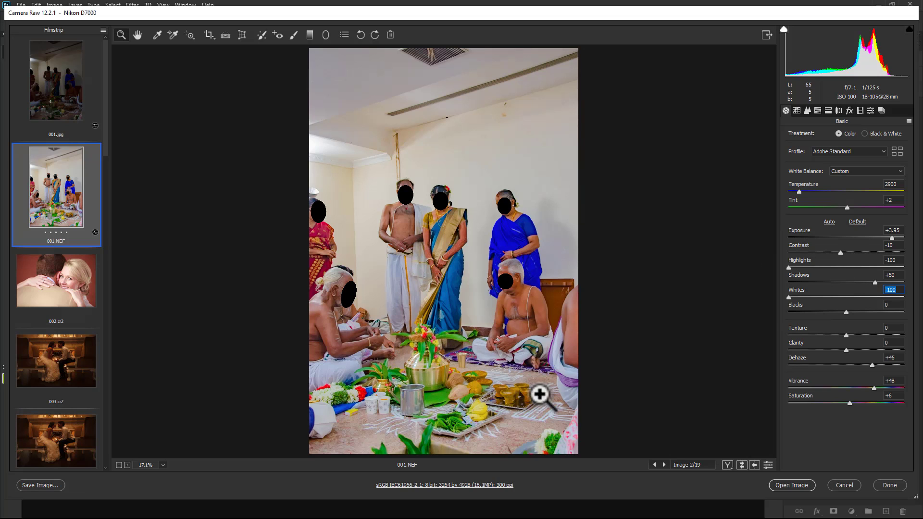
- Give the Adjustment Brush positive Dehaze and paint it over the brass pot area
click(294, 35)
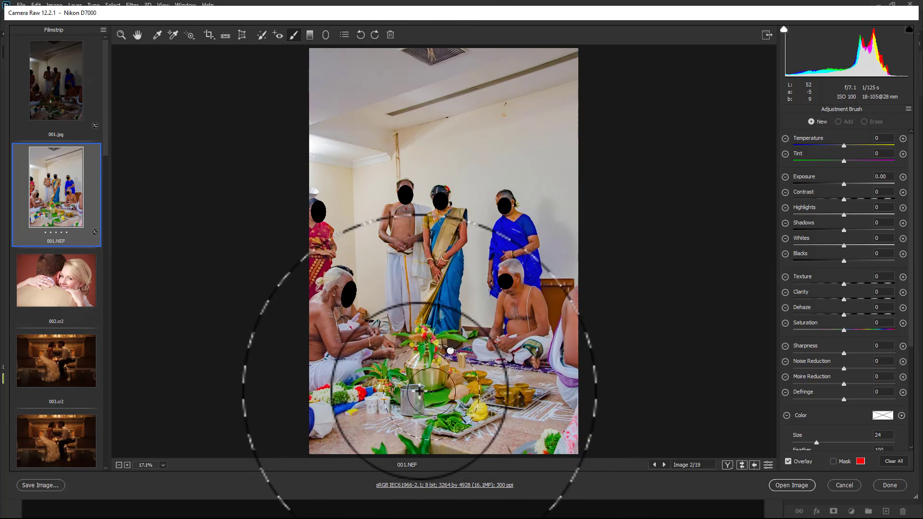
drag(845, 315, 887, 315)
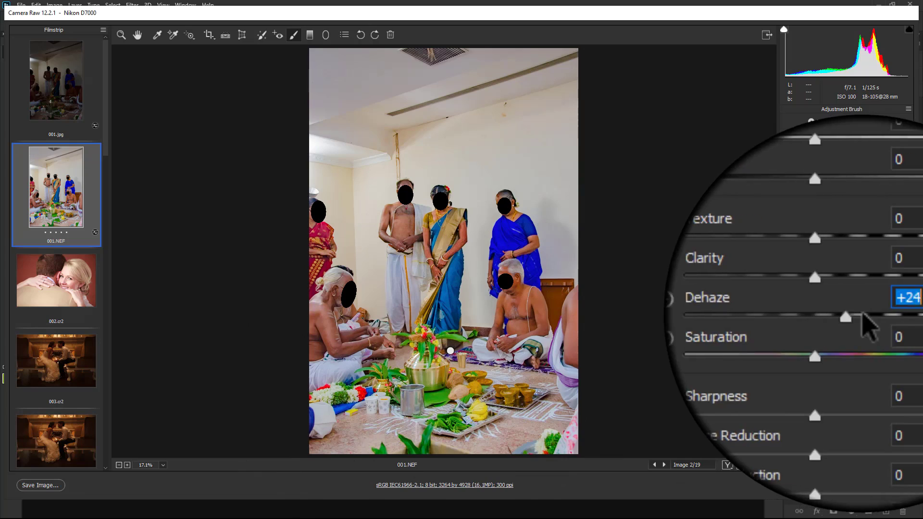
click(452, 382)
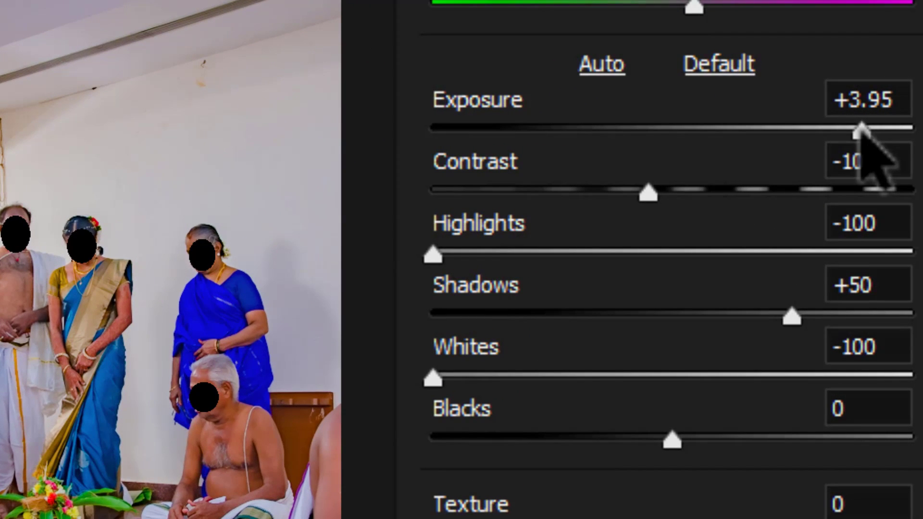
drag(861, 134, 620, 136)
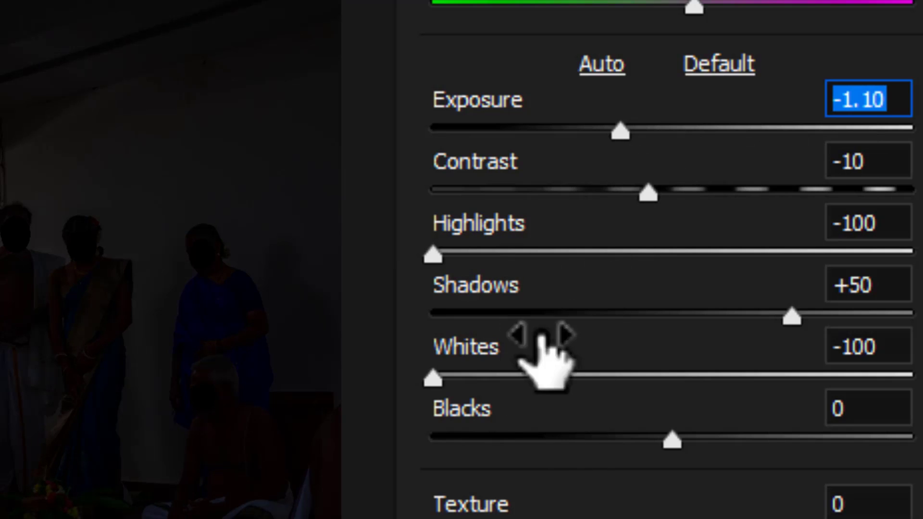
key(ctrl+z)
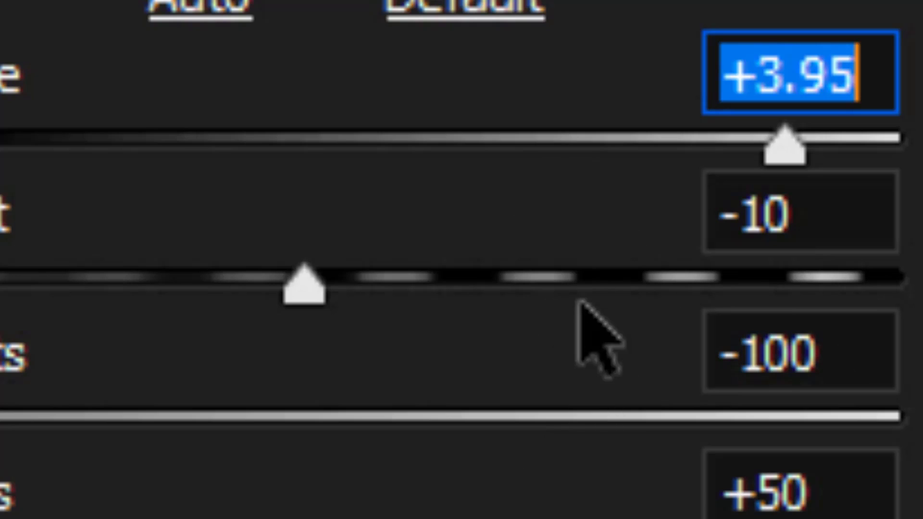
drag(291, 281, 284, 279)
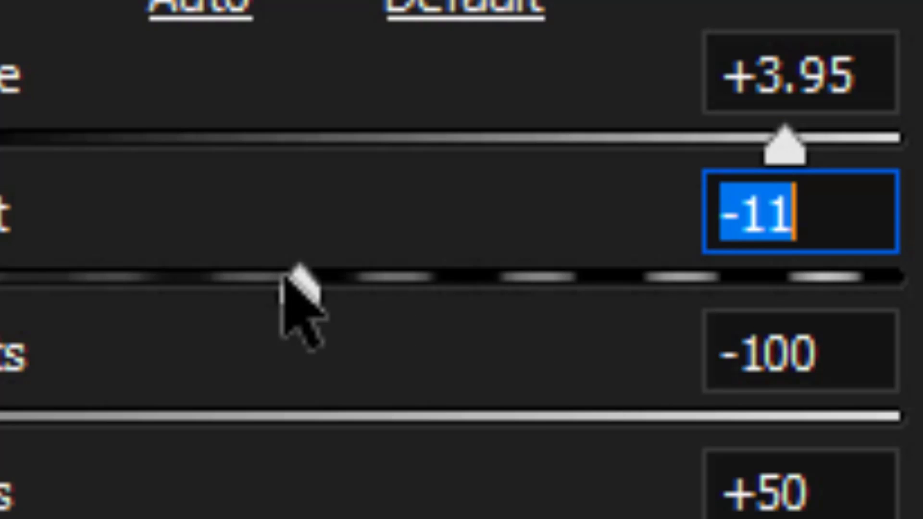
text(100)
key(Return)
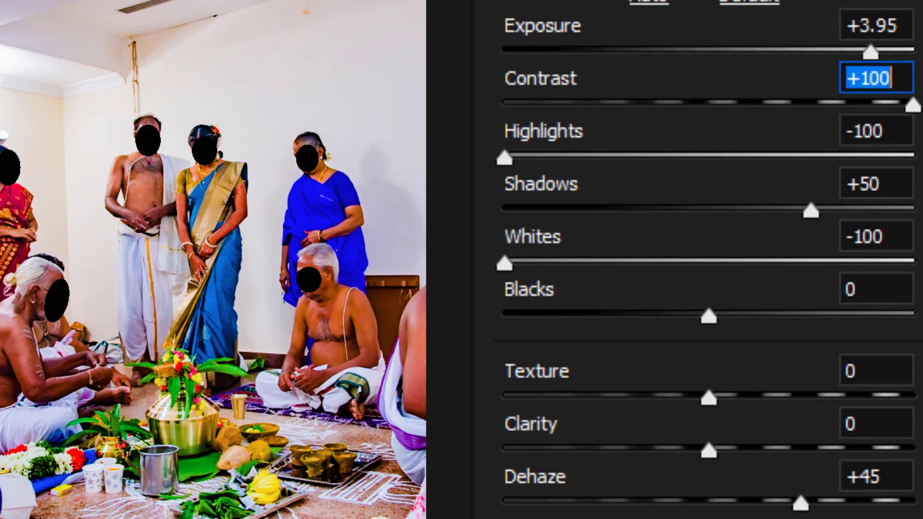
text(-10)
key(Return)
key(Tab)
key(Tab)
key(Tab)
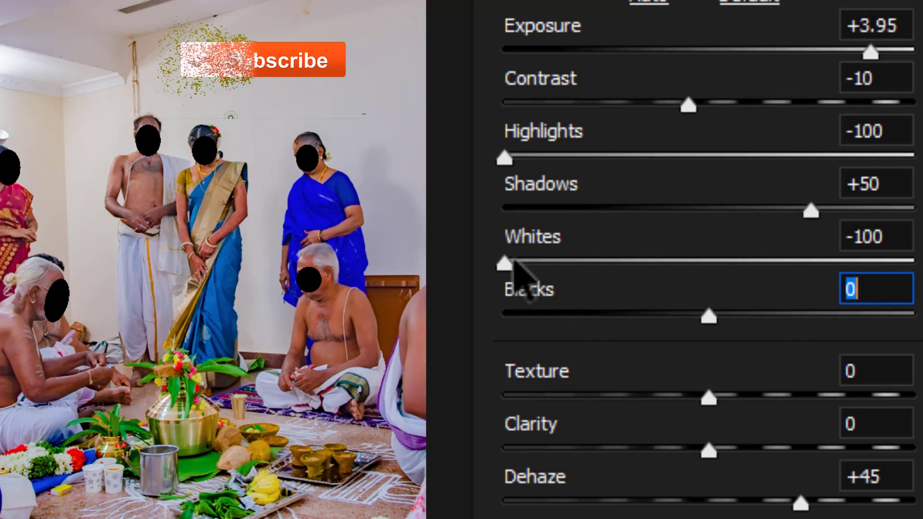
click(513, 262)
text(0)
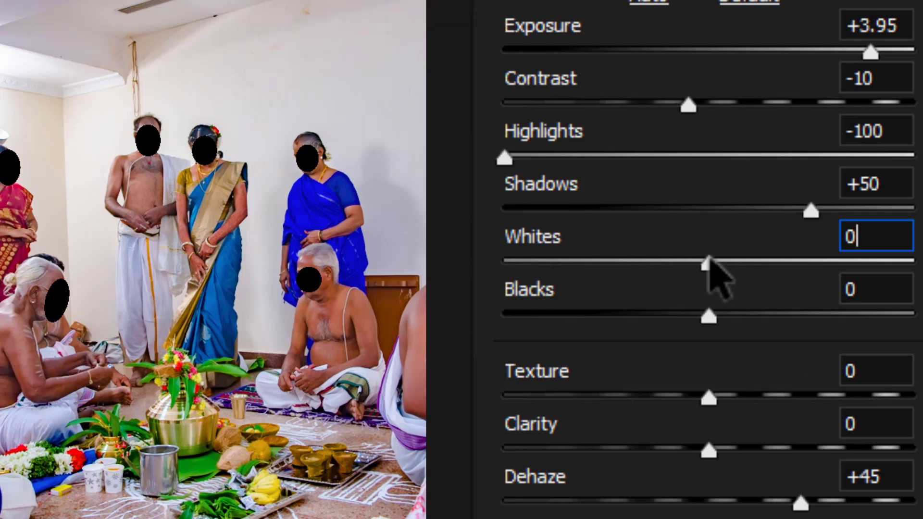
mouse_move(710, 264)
mouse_down()
mouse_move(471, 276)
mouse_move(736, 268)
mouse_move(484, 288)
mouse_up()
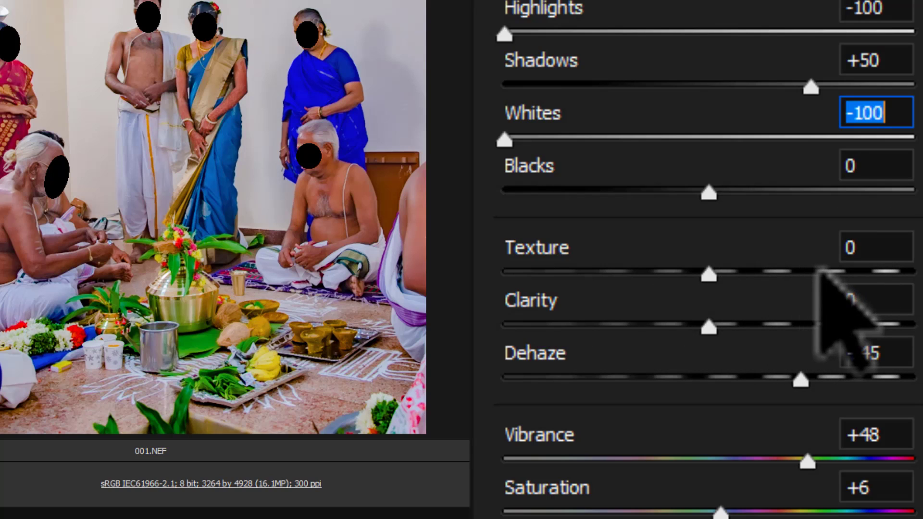
key(Tab)
key(Tab)
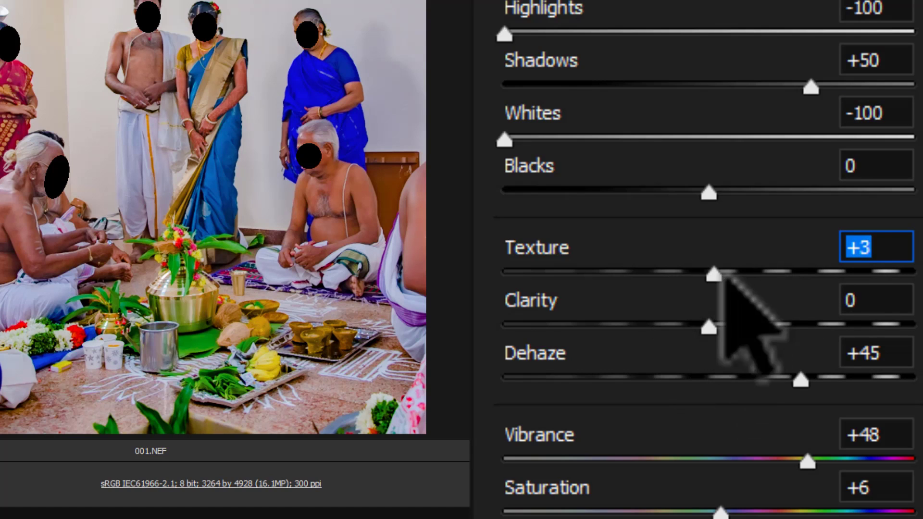
text(100)
key(Return)
text(0)
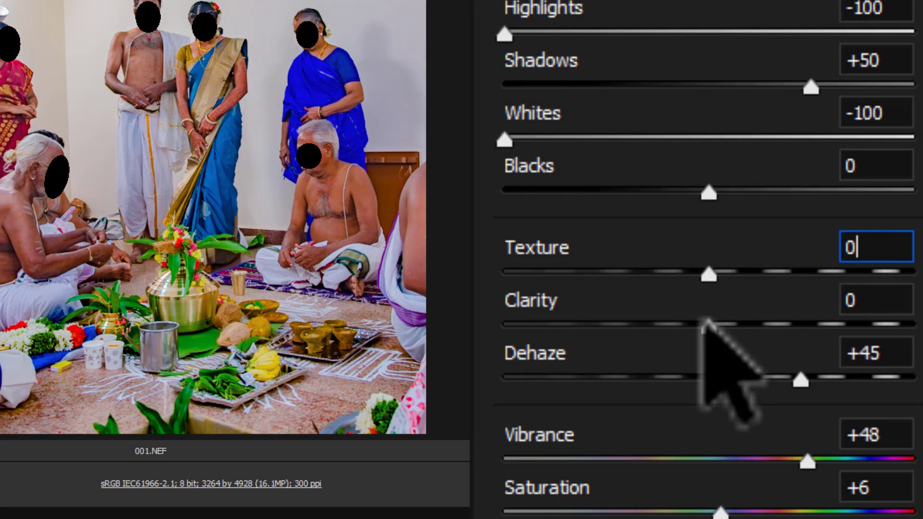
key(Tab)
text(100)
key(Return)
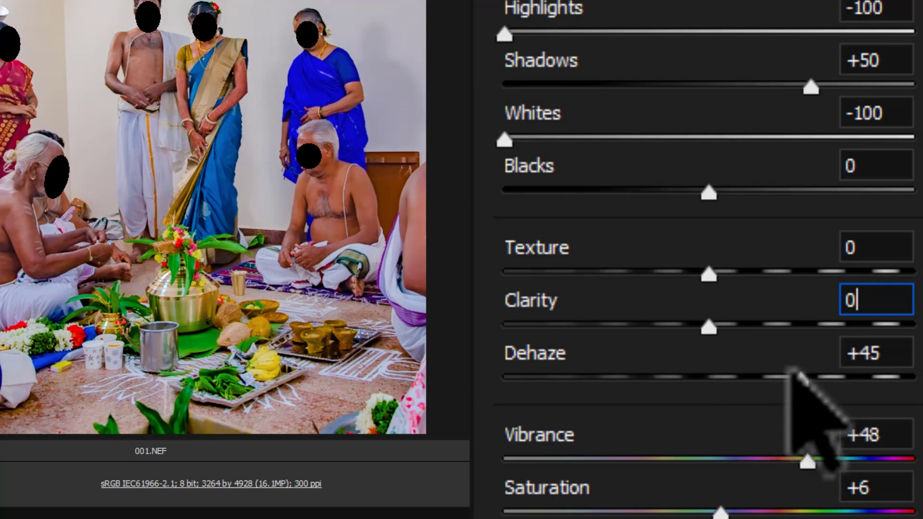
key(Tab)
text(100)
key(Return)
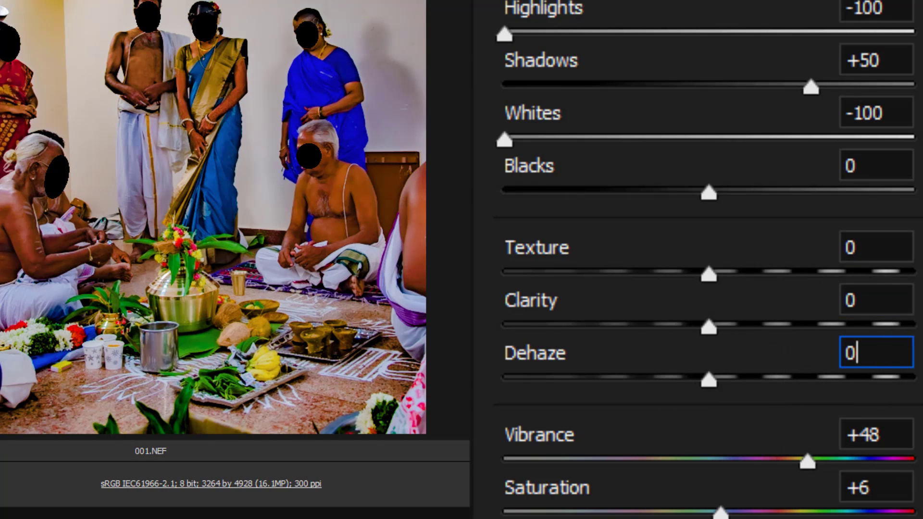
key(Return)
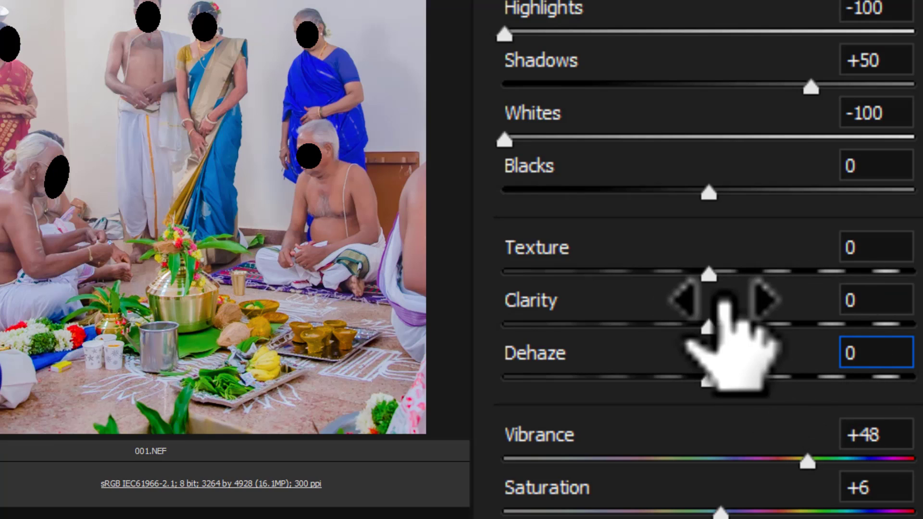
drag(708, 275, 495, 275)
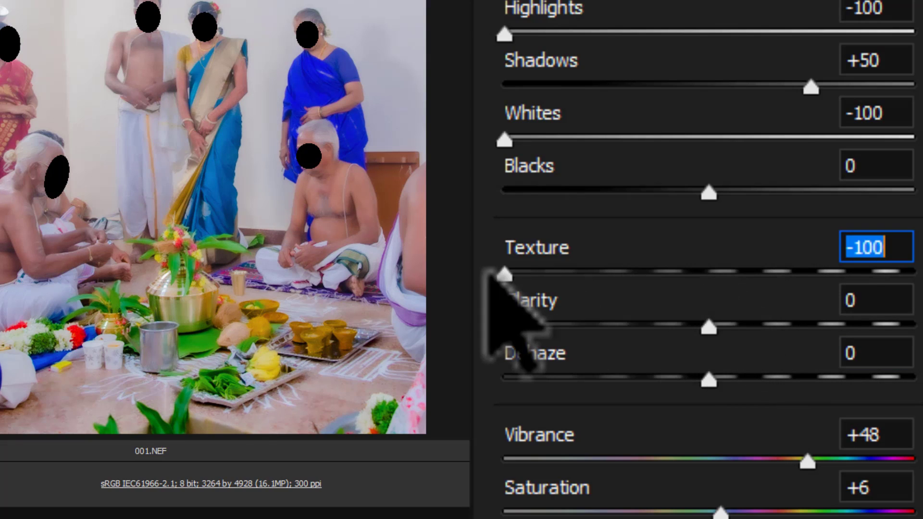
text(0)
drag(709, 327, 500, 327)
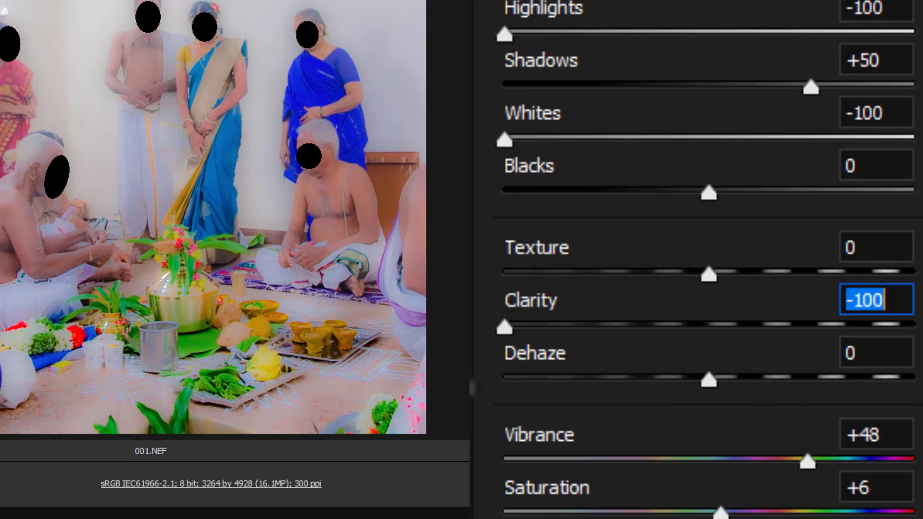
text(0)
drag(709, 381, 500, 381)
key(Tab)
text(45)
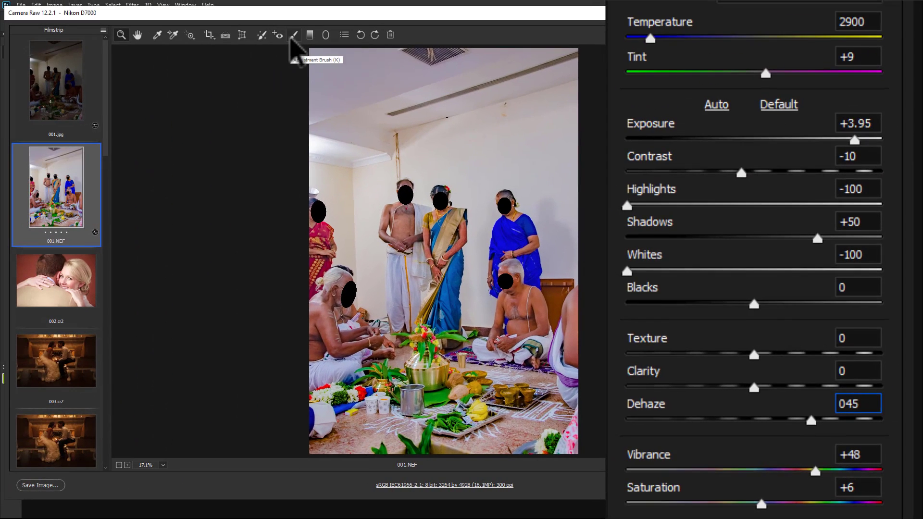
click(293, 35)
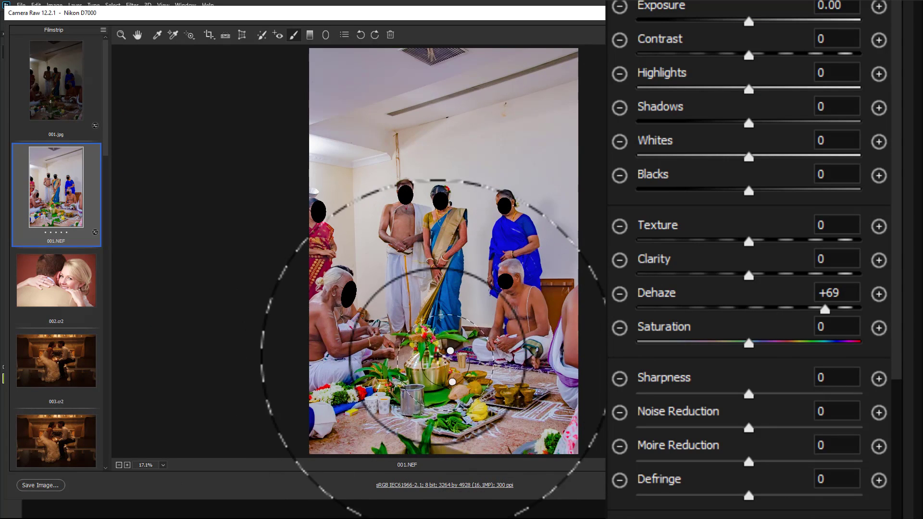
scroll(878, 418, up, 3)
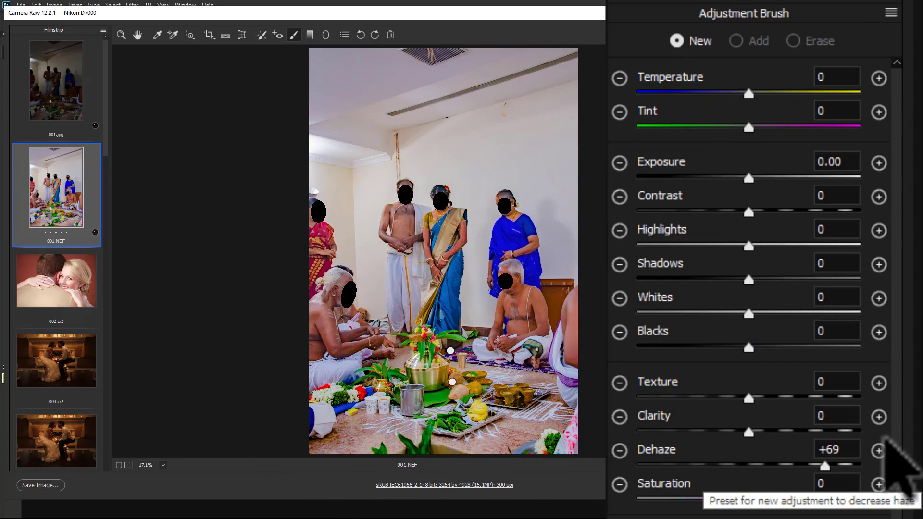
click(879, 417)
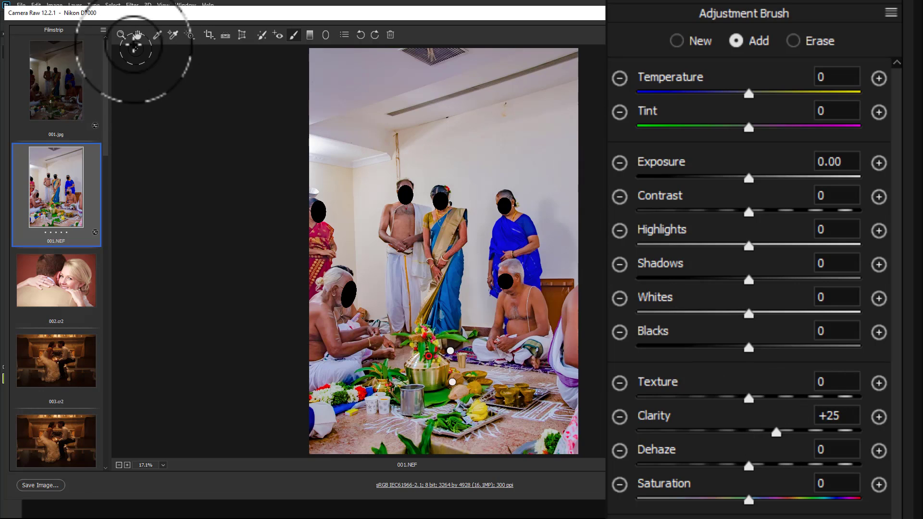
click(121, 35)
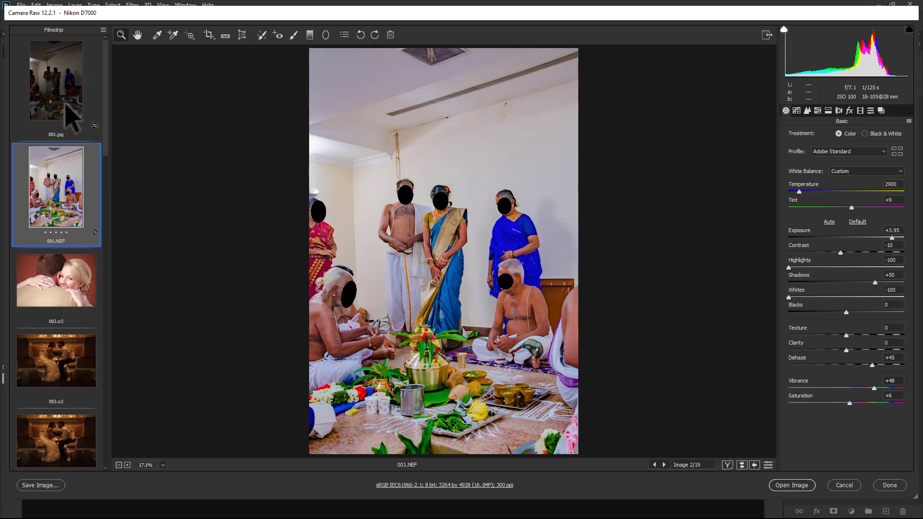
- Select 001.jpg alongside 001.NEF and synchronize the NEF's settings onto it
key(shift)
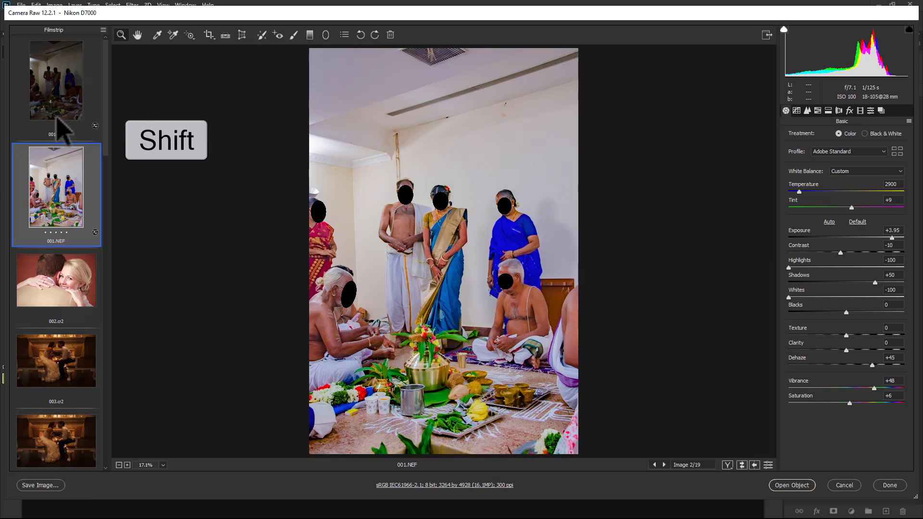
shift+click(56, 109)
key(alt+s)
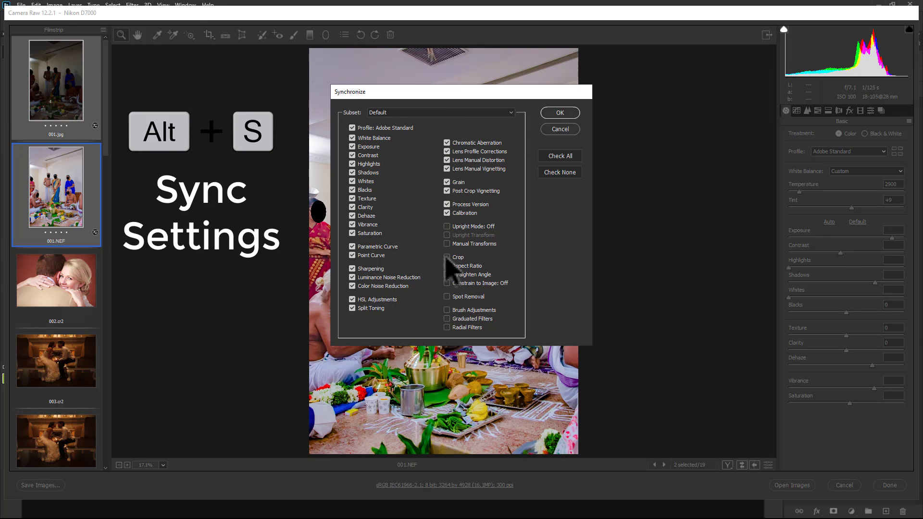
click(560, 113)
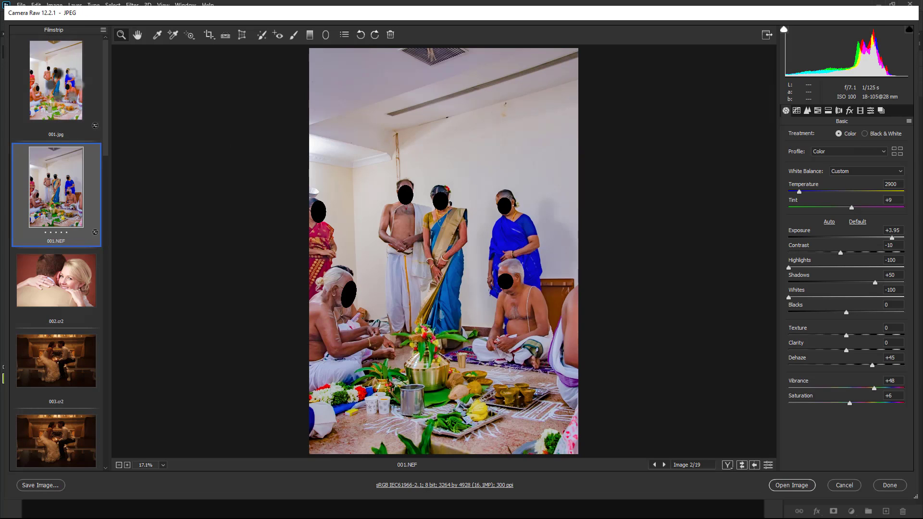
- Compare 001.jpg and 001.NEF up close on the seated man, ending on 001.NEF
click(49, 73)
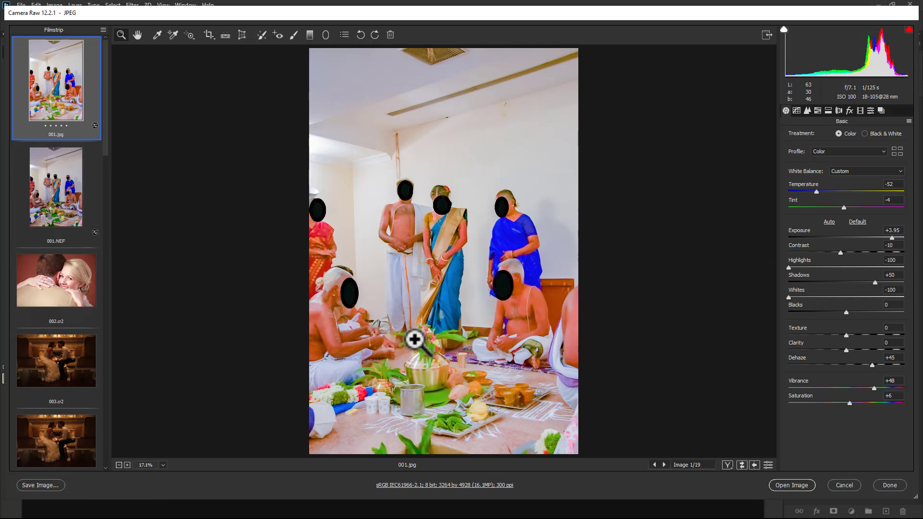
click(62, 190)
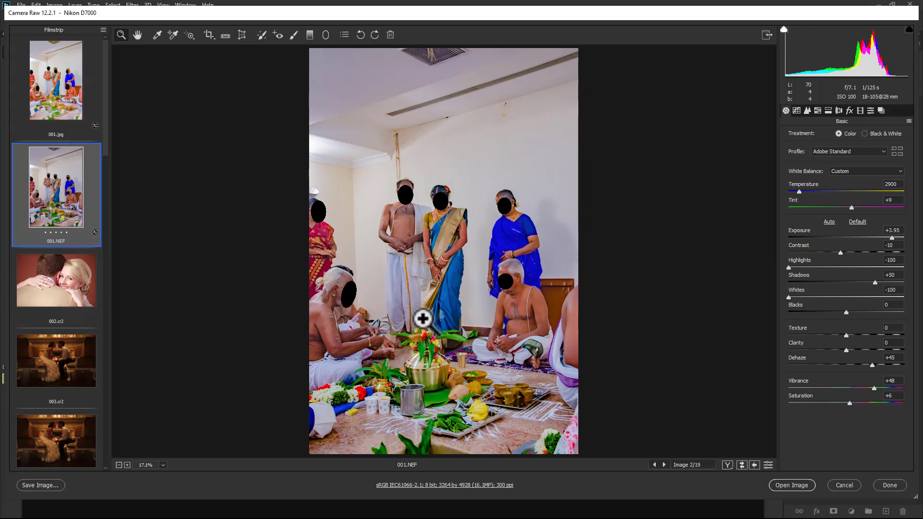
click(417, 304)
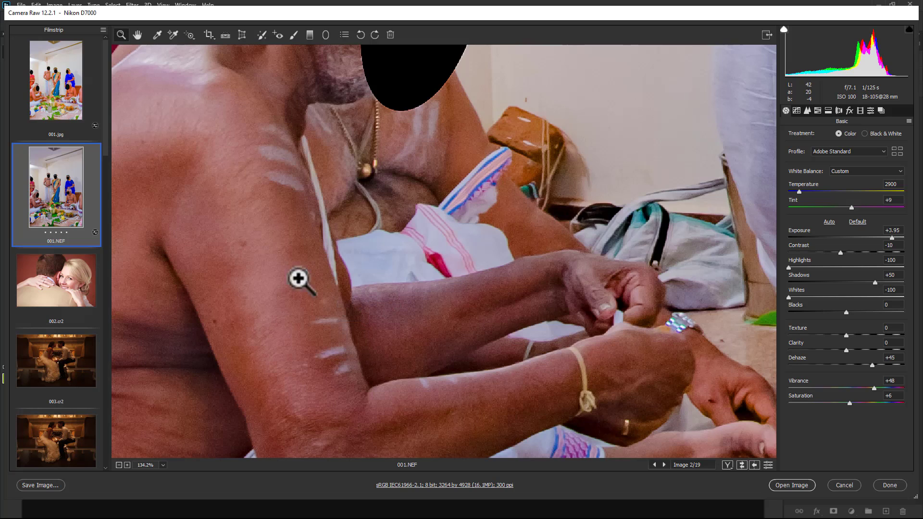
key(ctrl+0)
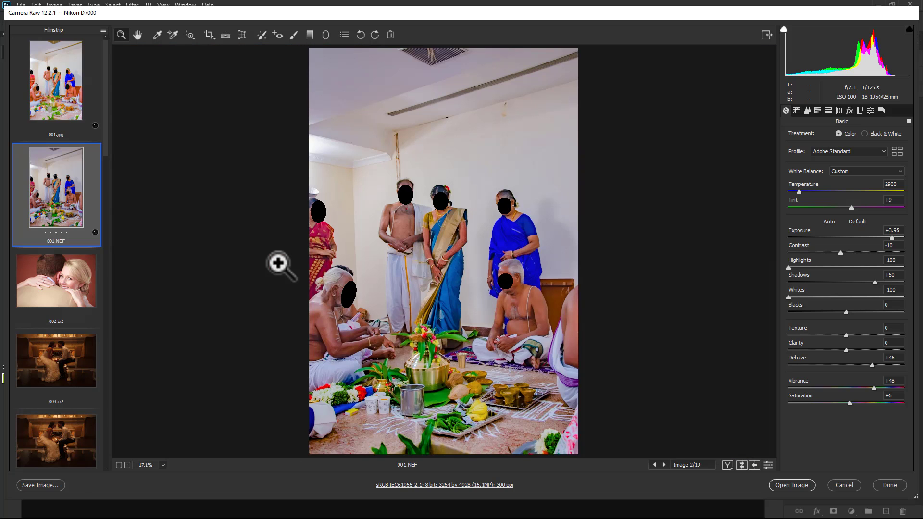
click(60, 103)
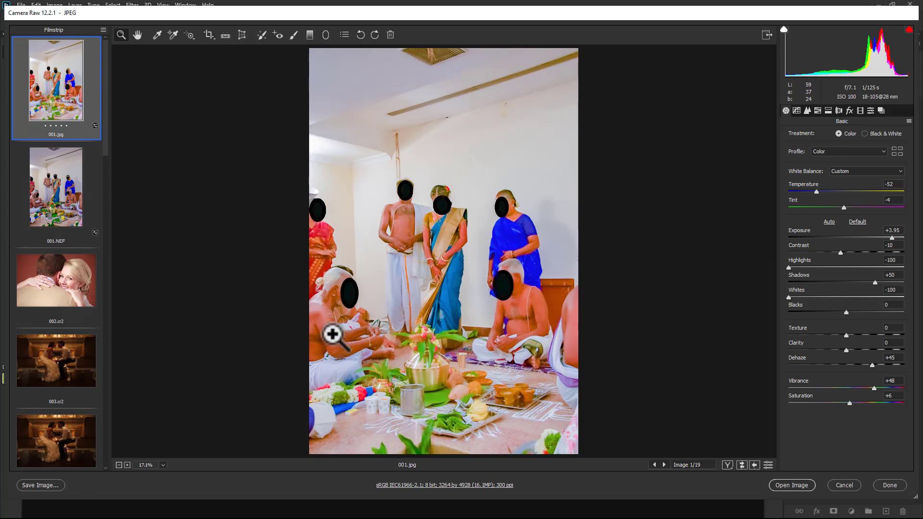
drag(258, 374, 405, 284)
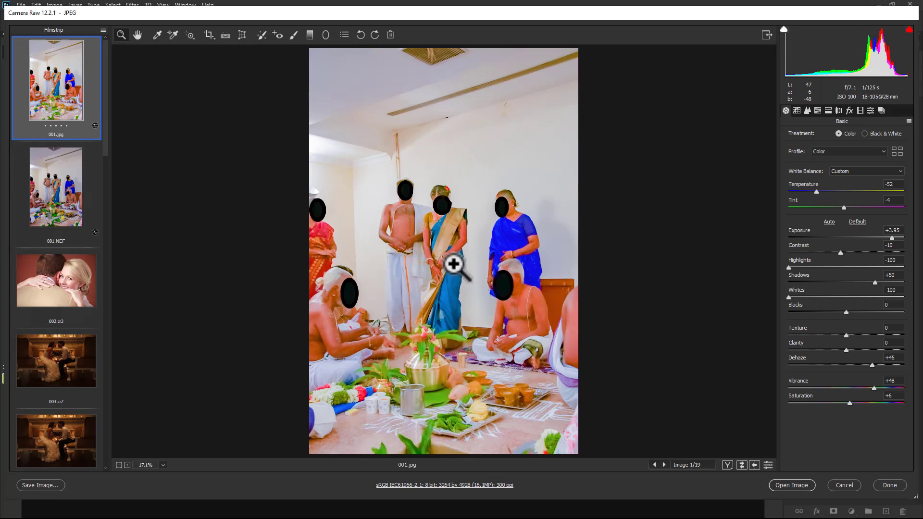
click(77, 226)
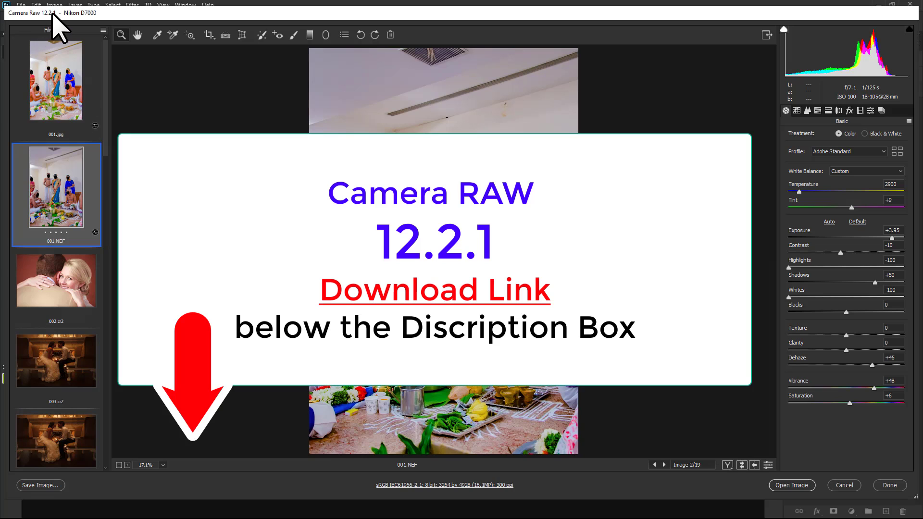
- Select 003.NEF, auto-balance its tones and compare Before/After on the central women
mouse_move(105, 134)
mouse_down()
mouse_move(106, 217)
mouse_move(114, 122)
mouse_up()
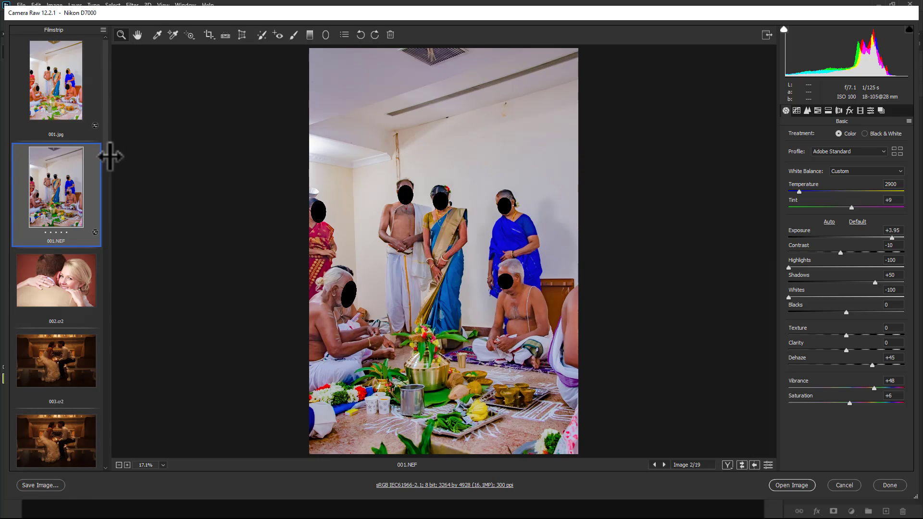
drag(106, 135, 103, 243)
click(99, 250)
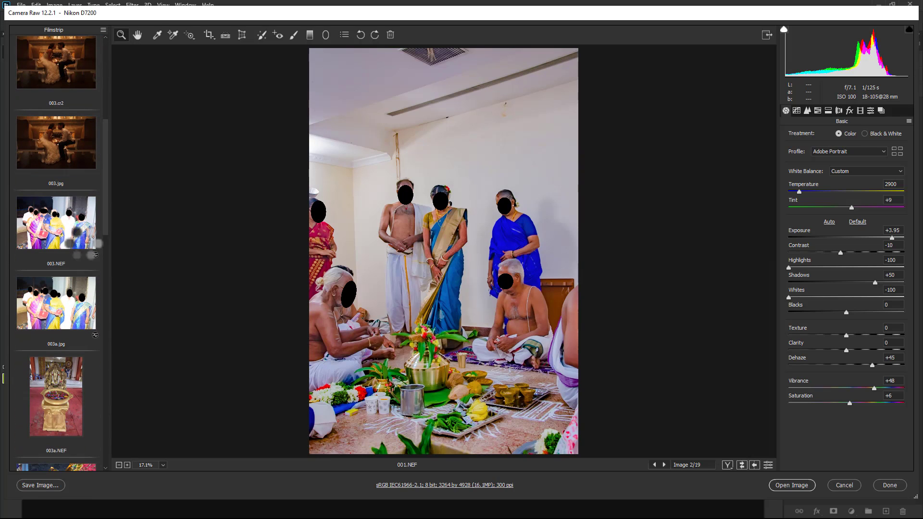
click(829, 221)
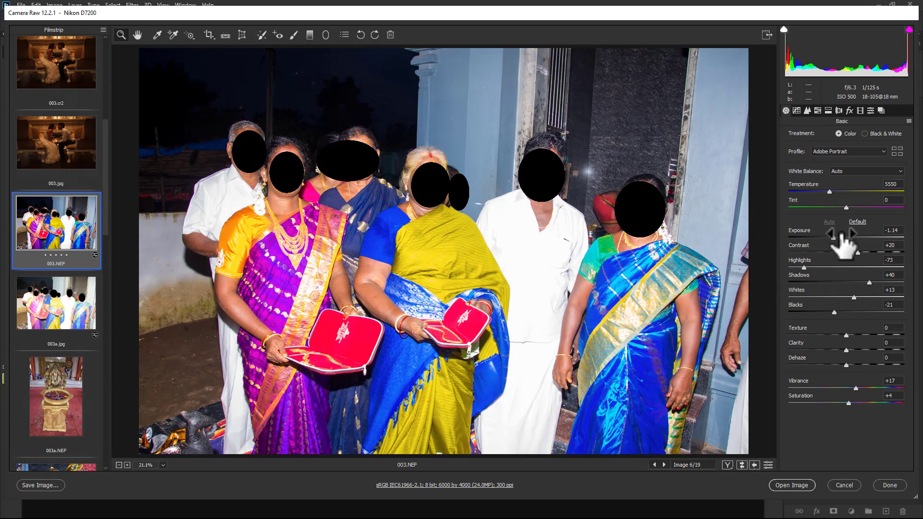
drag(618, 354, 220, 208)
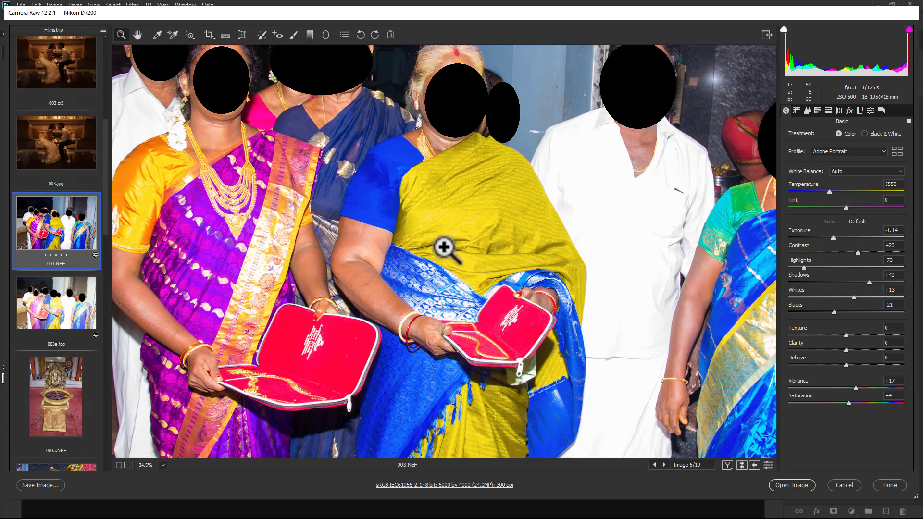
key(q)
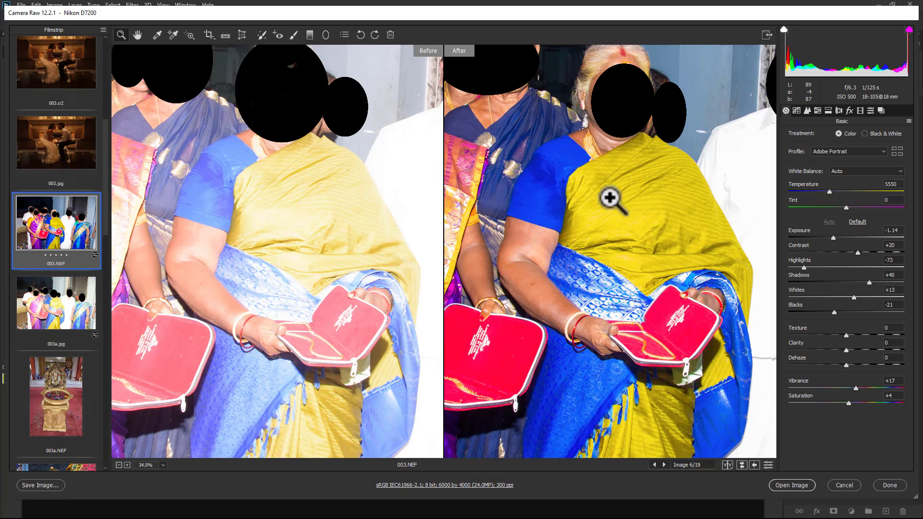
- Reset the Basic tone settings and reapply Auto, giving exposure −1.12 and shadows +43
key(ctrl+r)
drag(605, 223, 671, 212)
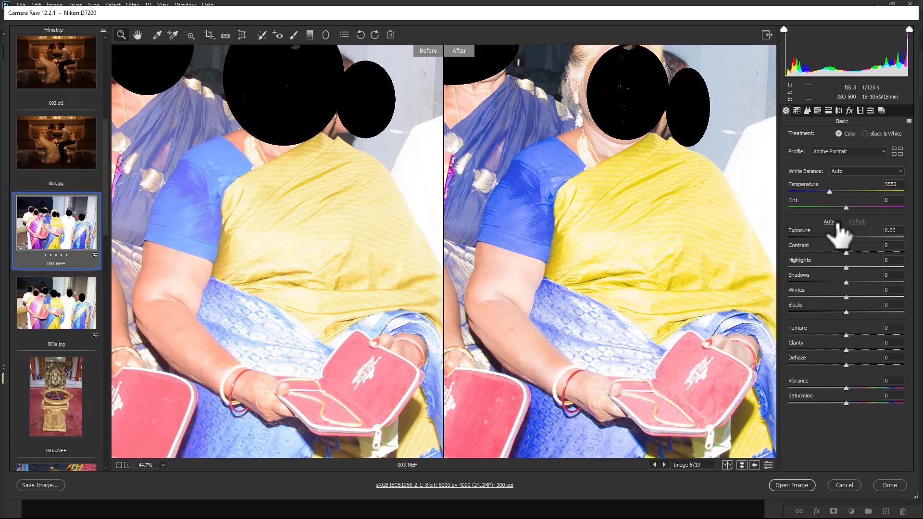
click(830, 222)
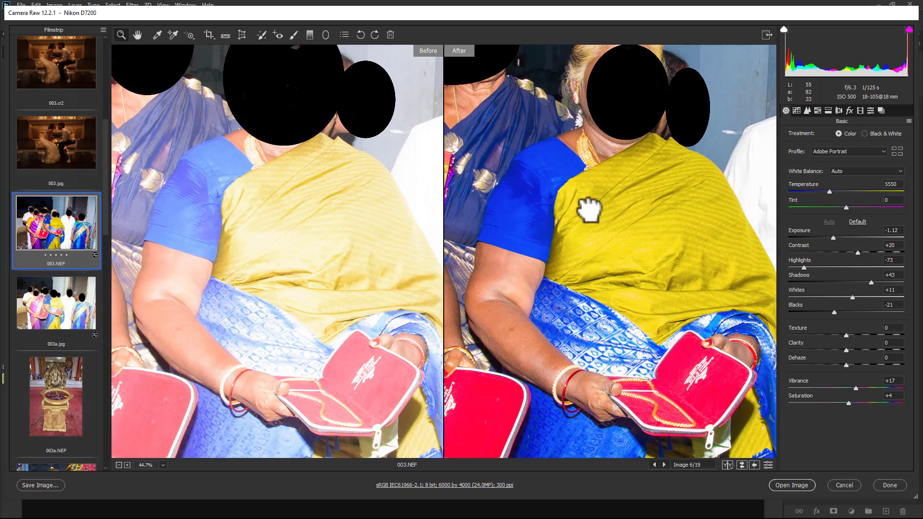
scroll(596, 231, down, 4)
scroll(654, 355, up, 2)
scroll(637, 412, up, 2)
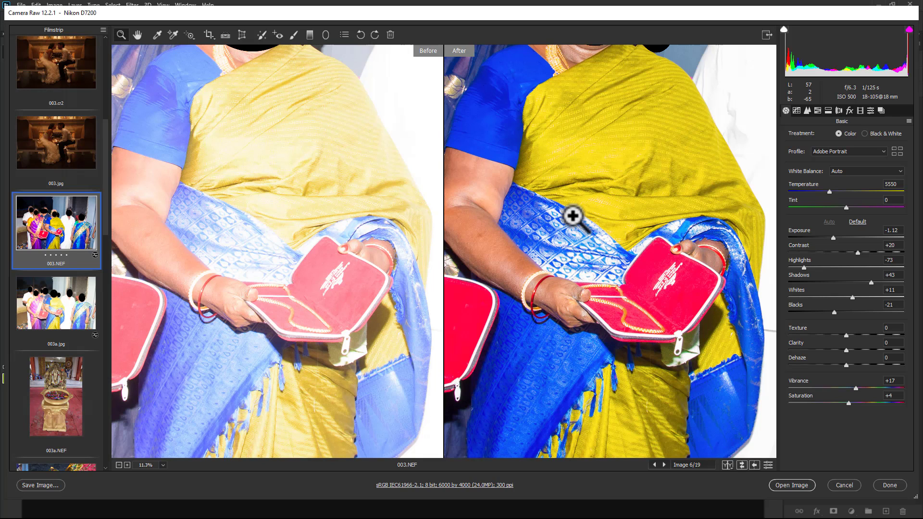
key(ctrl+0)
- Raise Dehaze on 003.NEF to +42 and return to the after-only view
mouse_move(517, 266)
mouse_down()
mouse_move(667, 287)
mouse_move(718, 345)
mouse_up()
drag(847, 366, 870, 365)
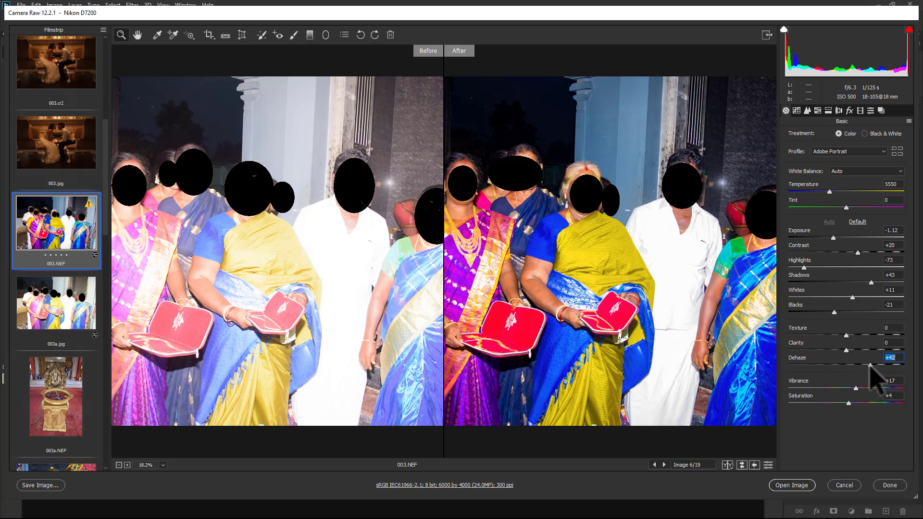
key(q)
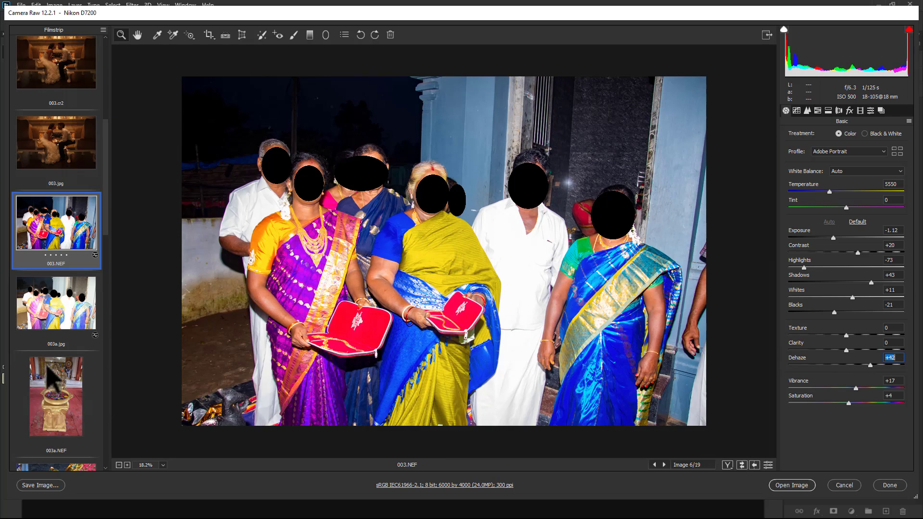
- Give 003a.jpg Dehaze +49 and Tint −14, checking it against the edited 003.NEF
click(68, 332)
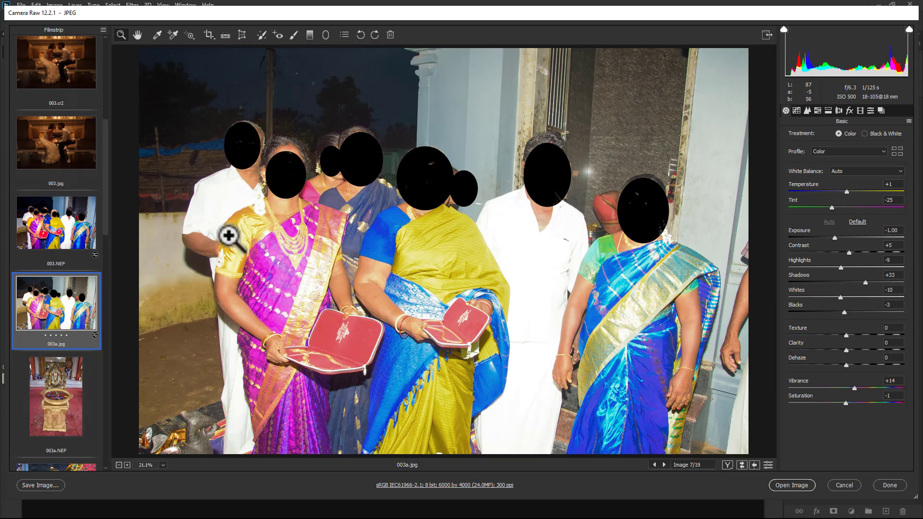
drag(196, 214, 708, 316)
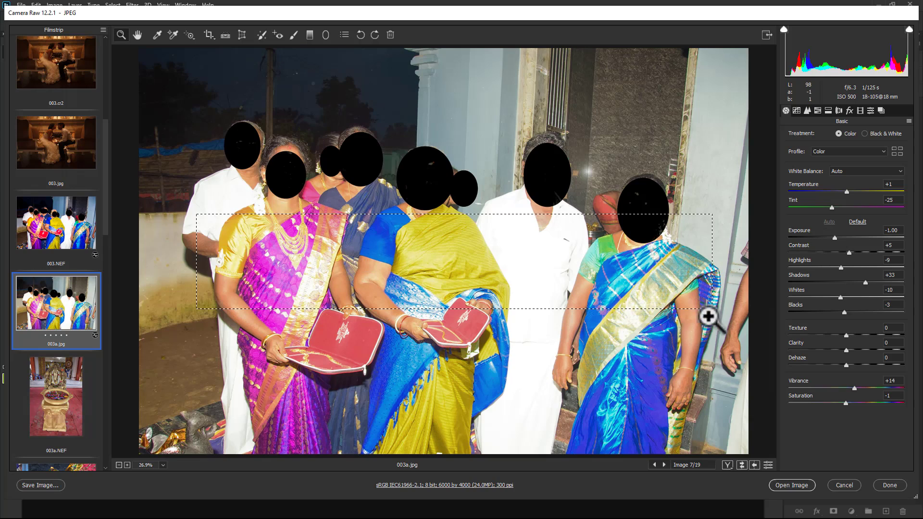
drag(846, 365, 871, 365)
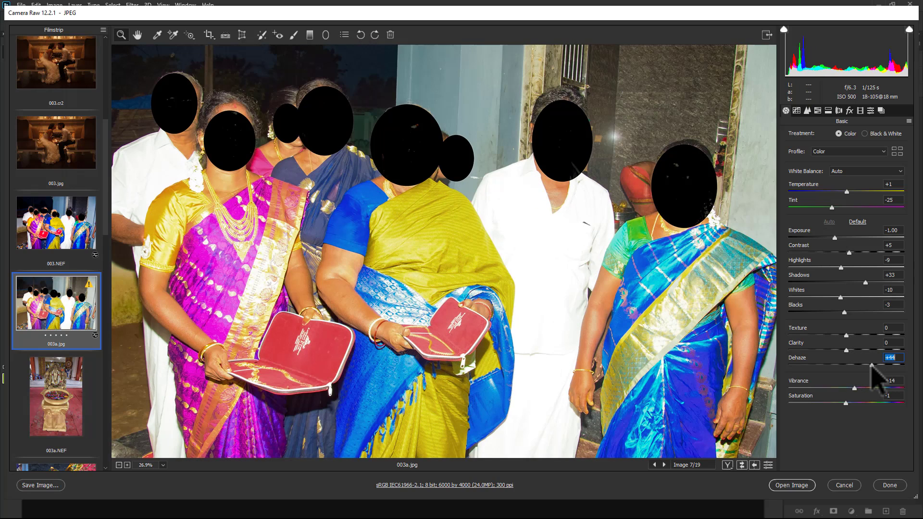
click(79, 240)
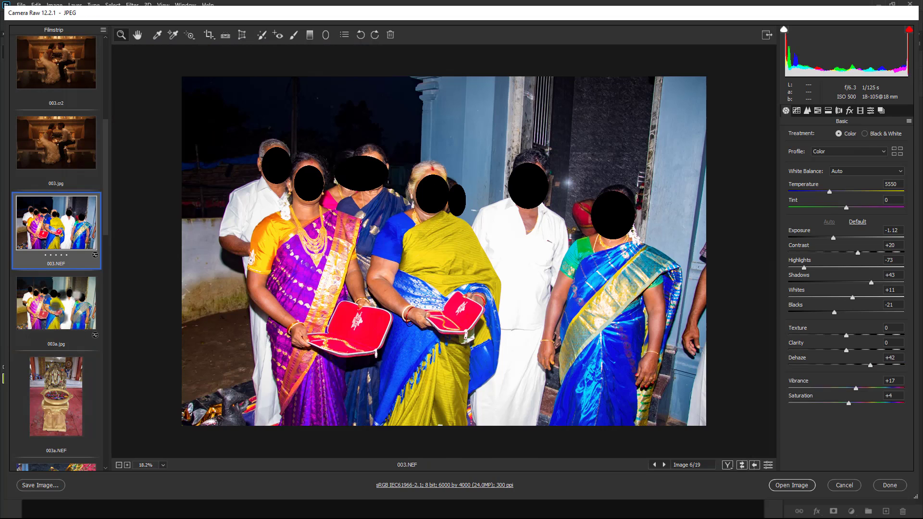
click(75, 310)
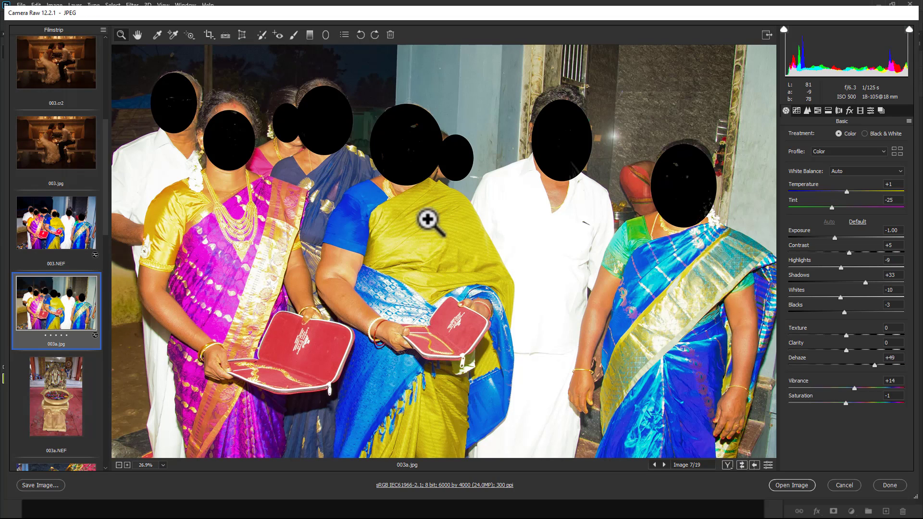
click(837, 207)
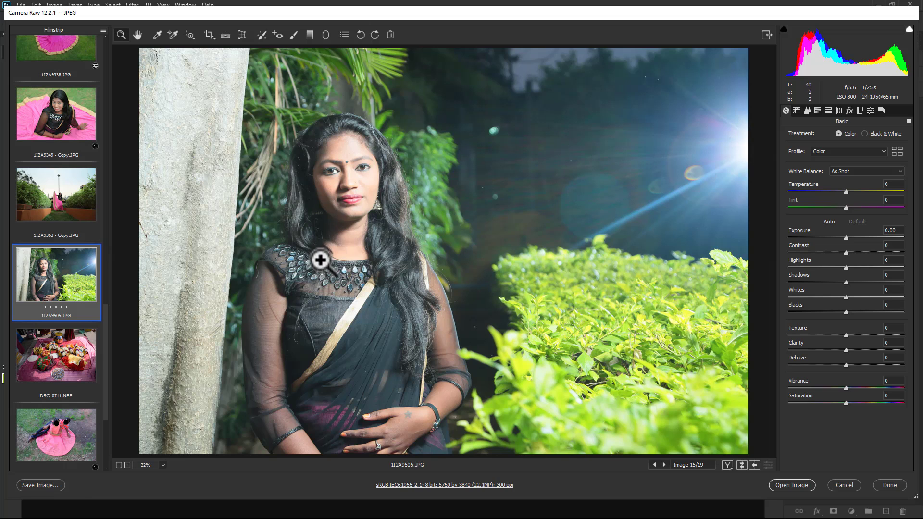
- Set the garden portrait's Dehaze to 100 and Exposure to −0.25
drag(846, 365, 858, 365)
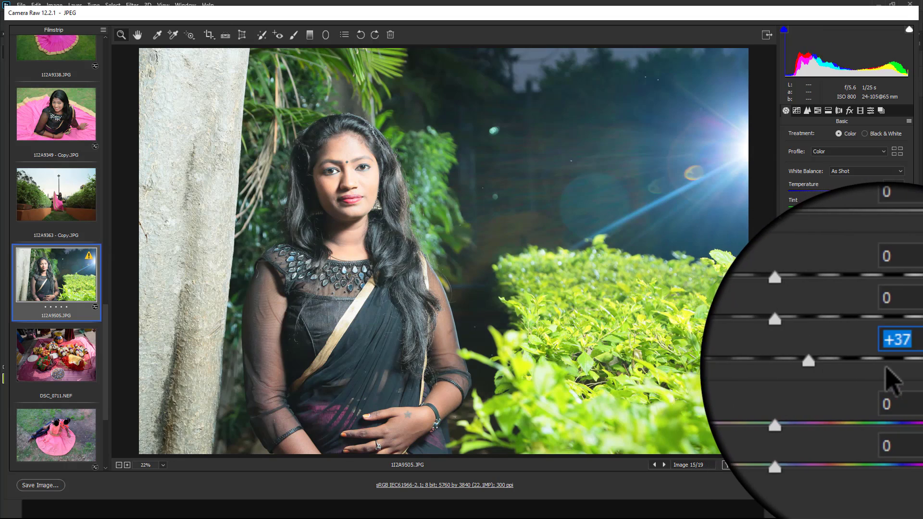
text(100)
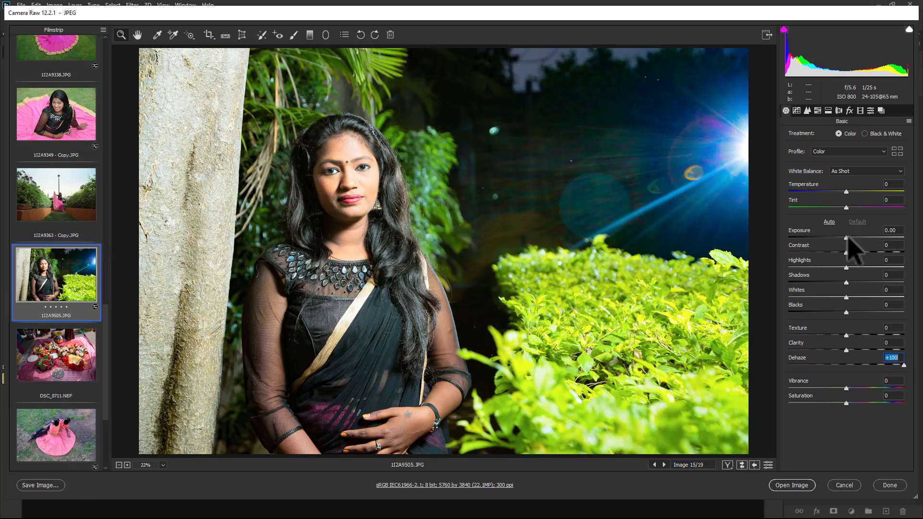
drag(846, 237, 844, 237)
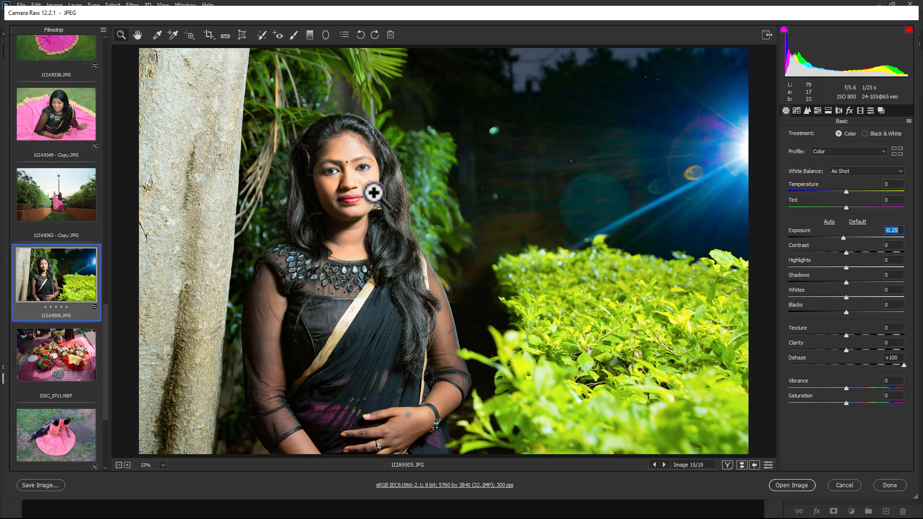
- Shift Tint to +10 and pull Highlights down to −36 to tame the bright tree trunk
drag(264, 139, 447, 222)
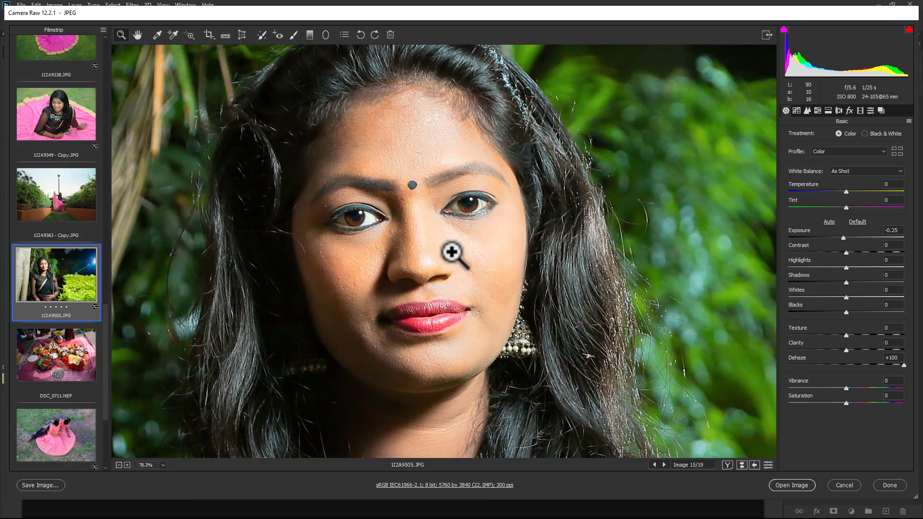
key(ctrl+0)
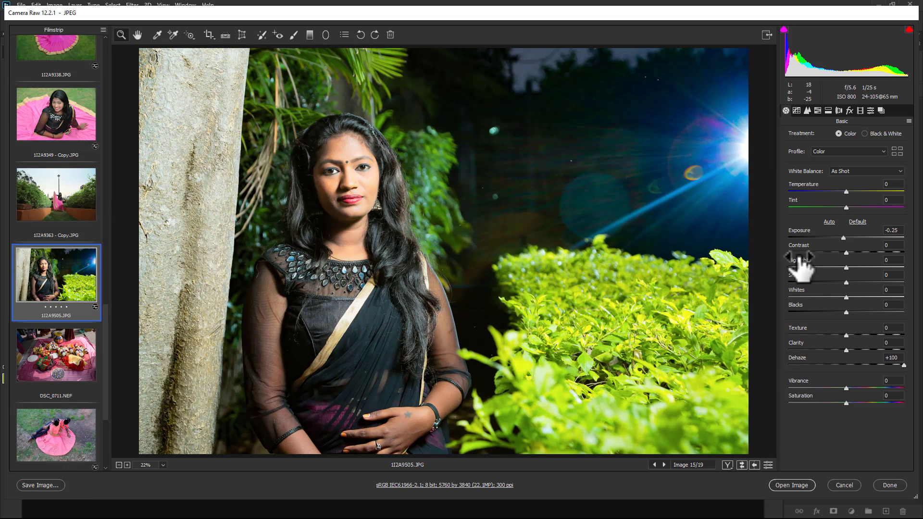
drag(846, 208, 849, 208)
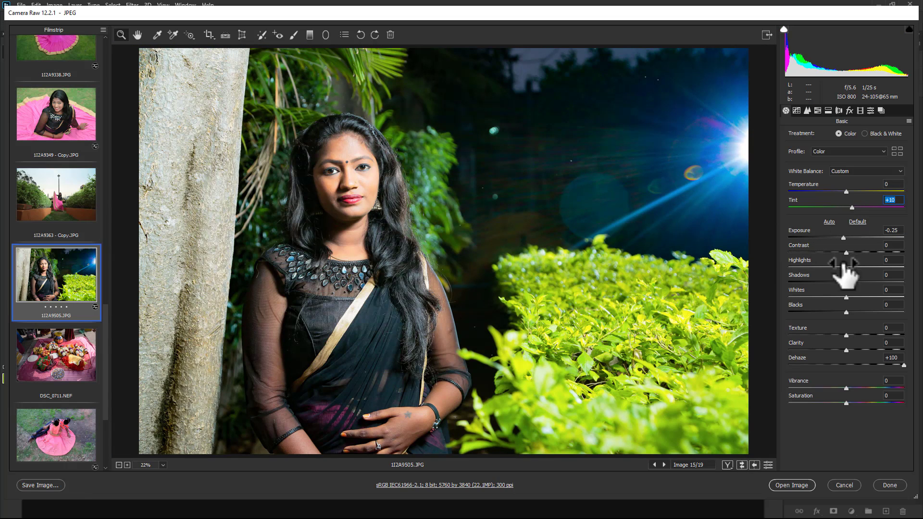
drag(846, 267, 826, 268)
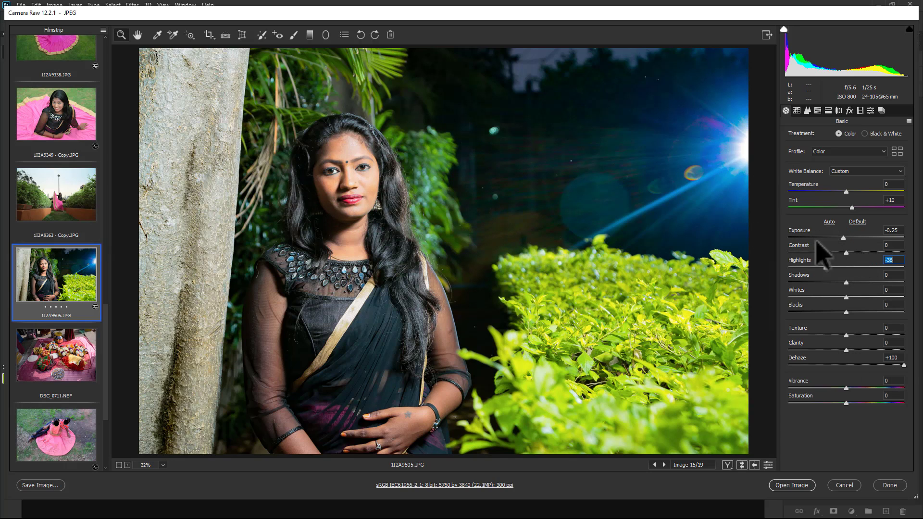
click(294, 35)
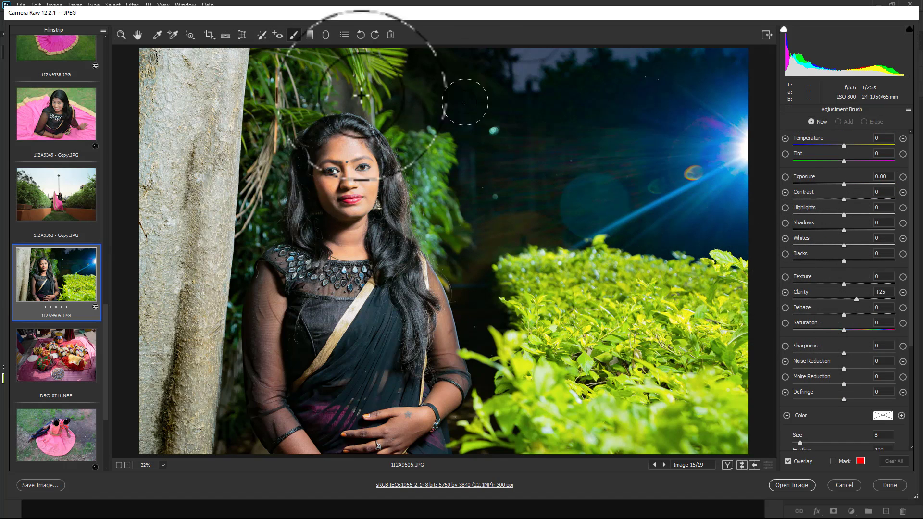
click(121, 35)
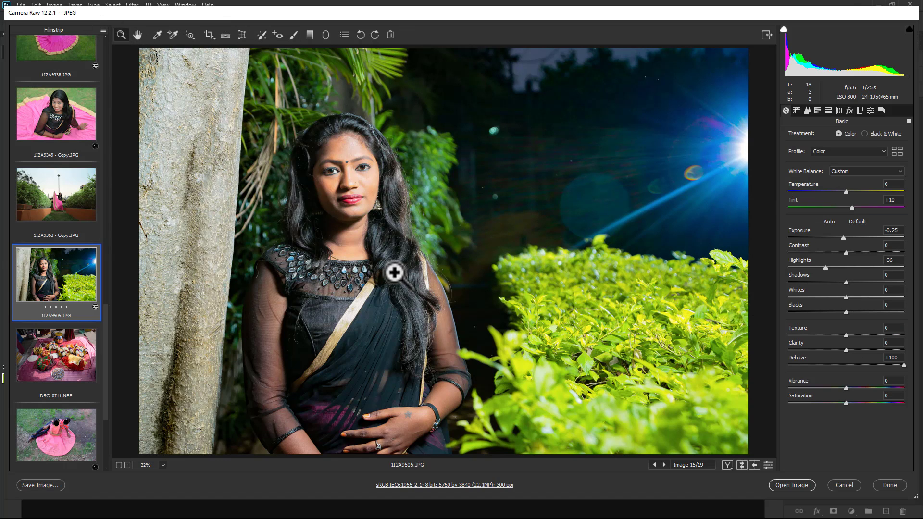